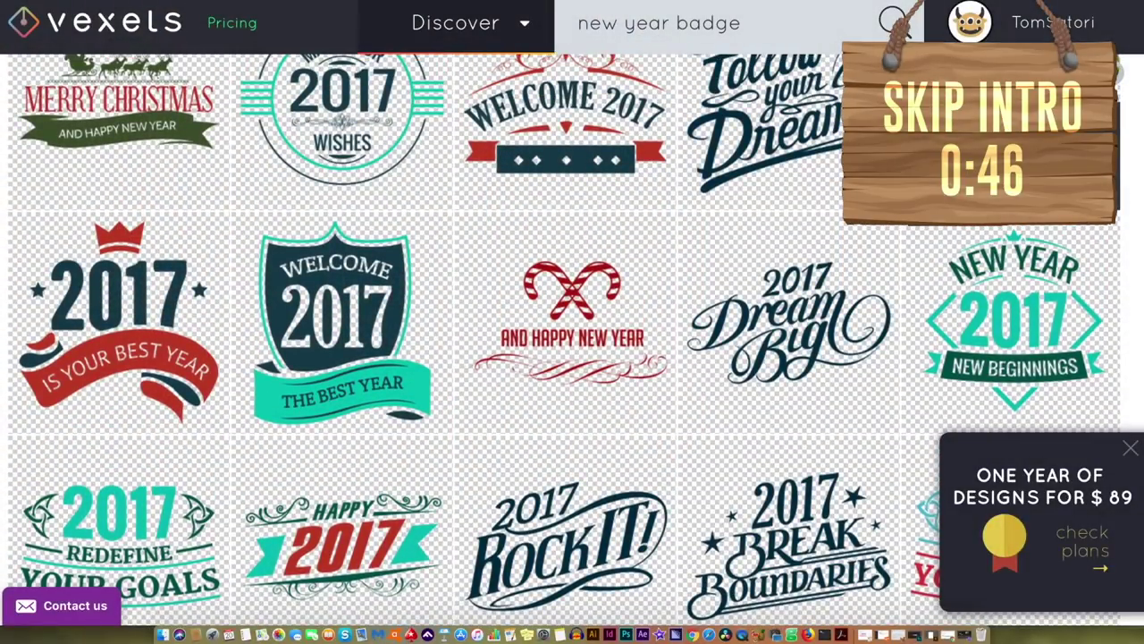
Find the 2017 Dream Big new year badge on Vexels and open its detail page
mouse_move(850, 263)
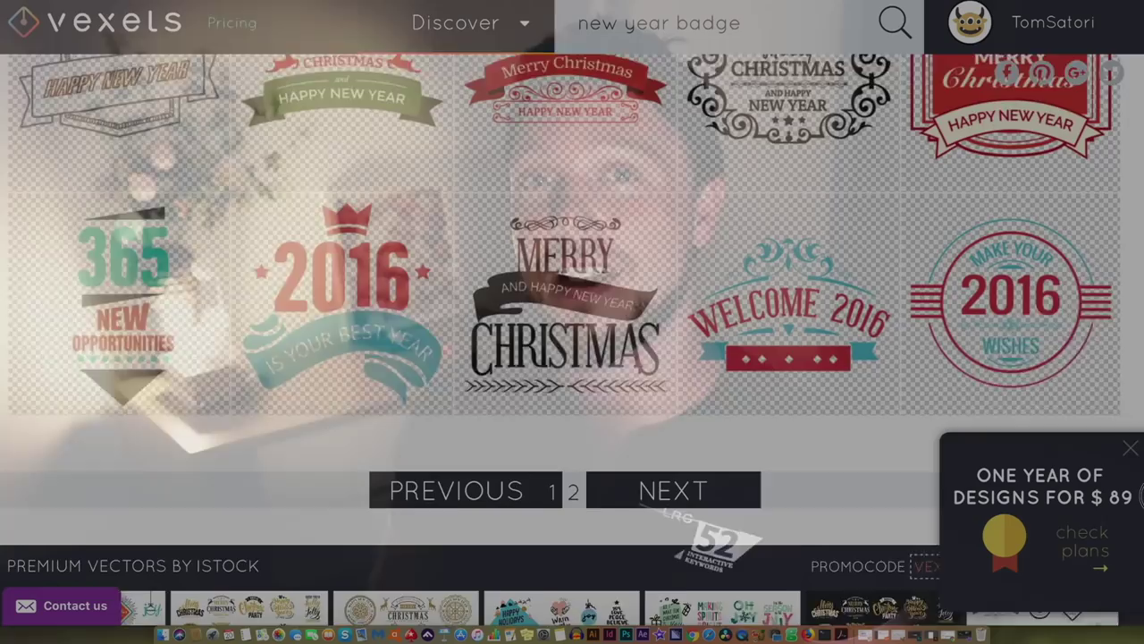
scroll(1116, 386, "up", 10)
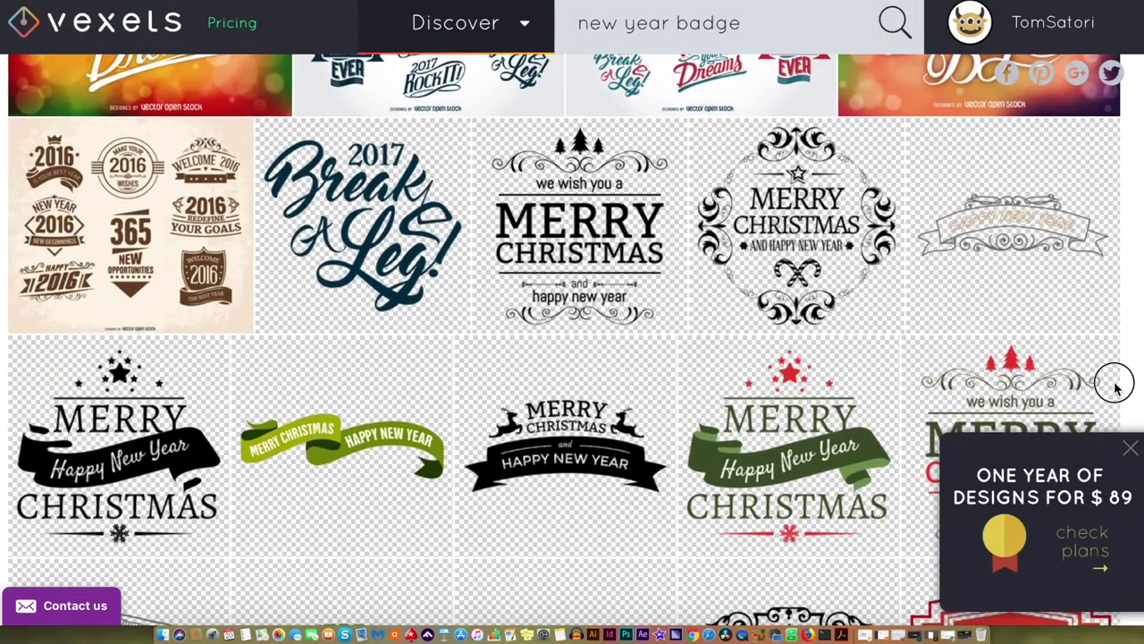
scroll(1116, 386, "up", 15)
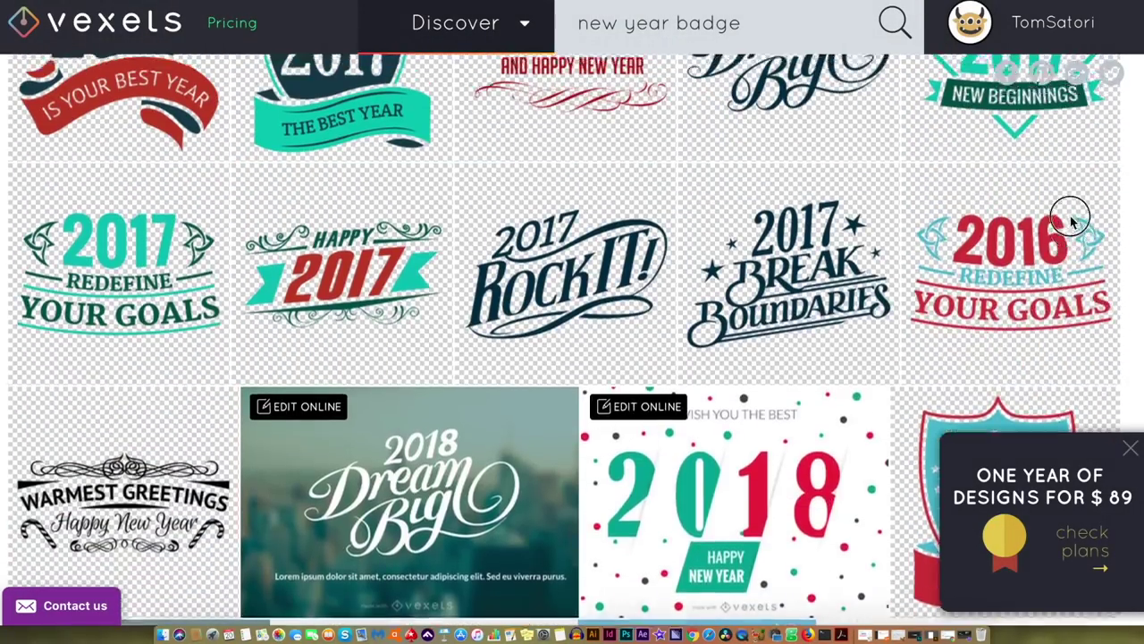
scroll(1064, 183, "up", 2)
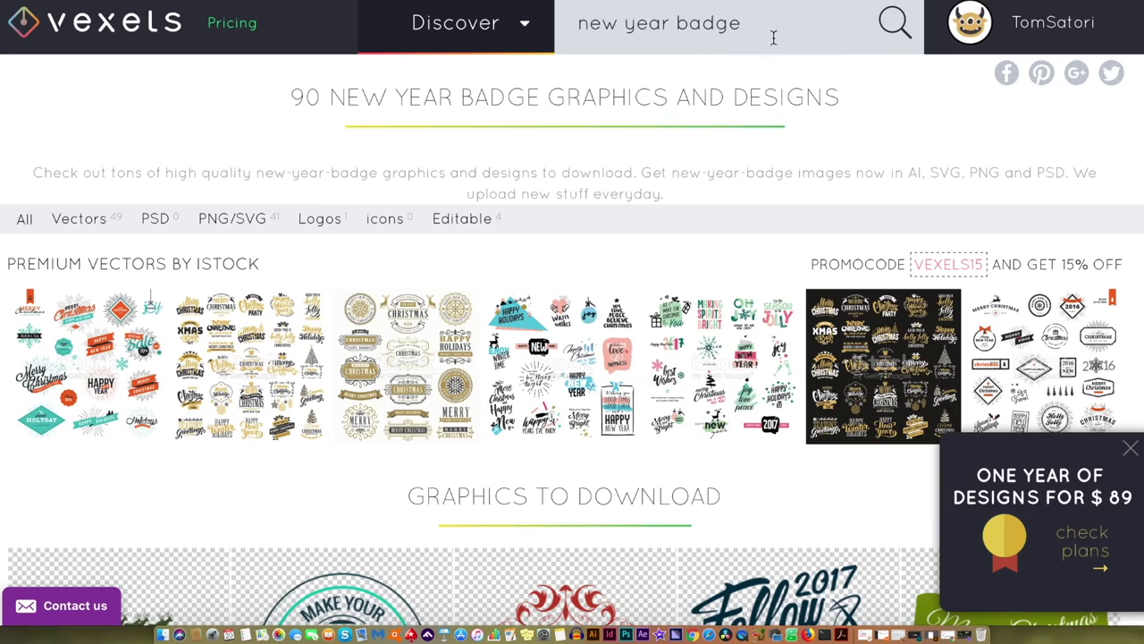
scroll(572, 357, "down", 10)
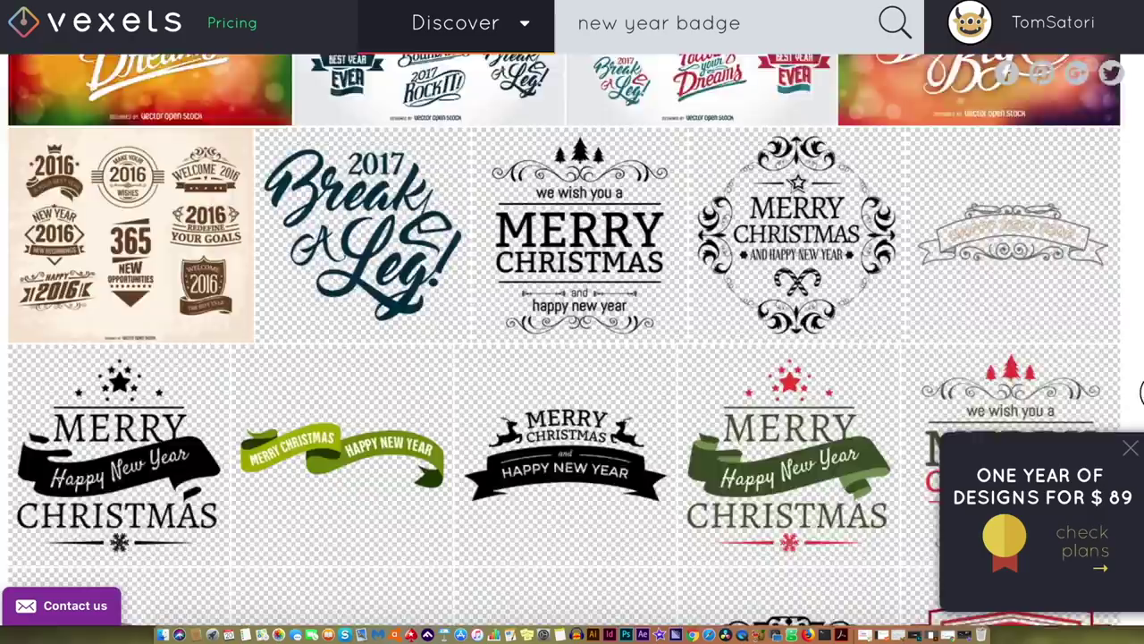
scroll(1124, 286, "up", 5)
scroll(1136, 377, "down", 4)
scroll(1135, 377, "down", 6)
scroll(1122, 389, "up", 5)
scroll(1118, 390, "up", 1)
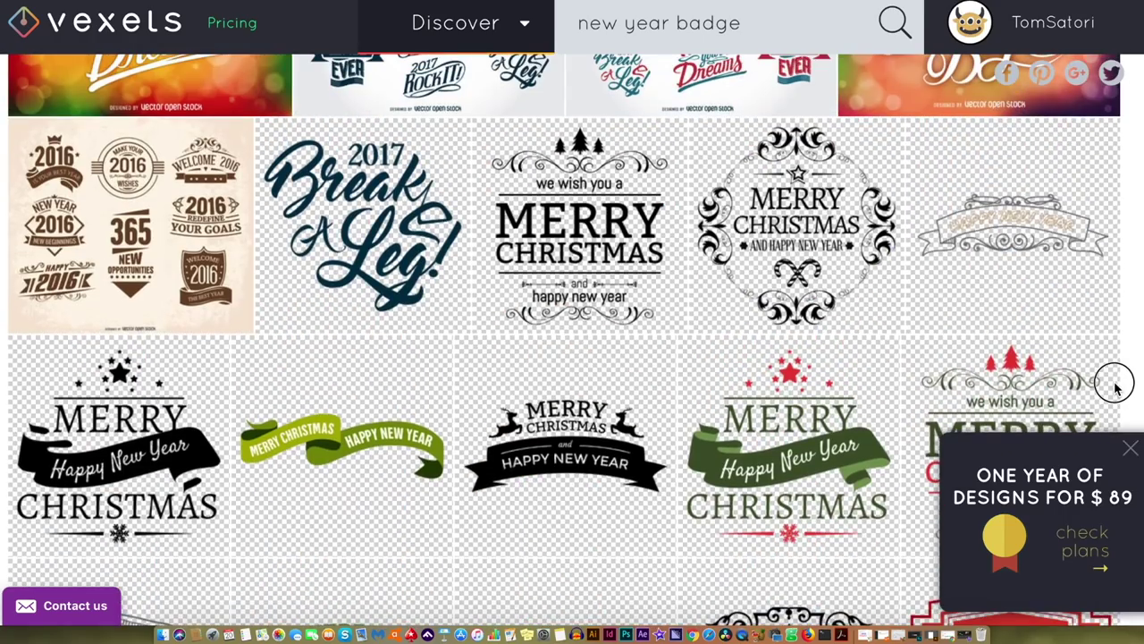
scroll(1115, 386, "up", 10)
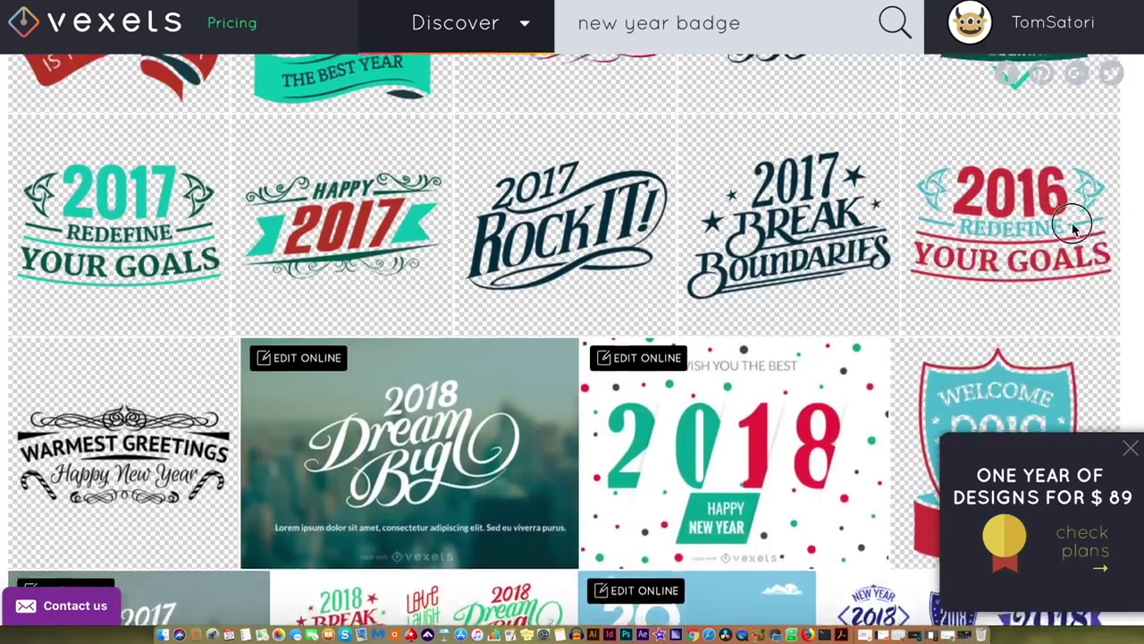
scroll(1062, 179, "up", 2)
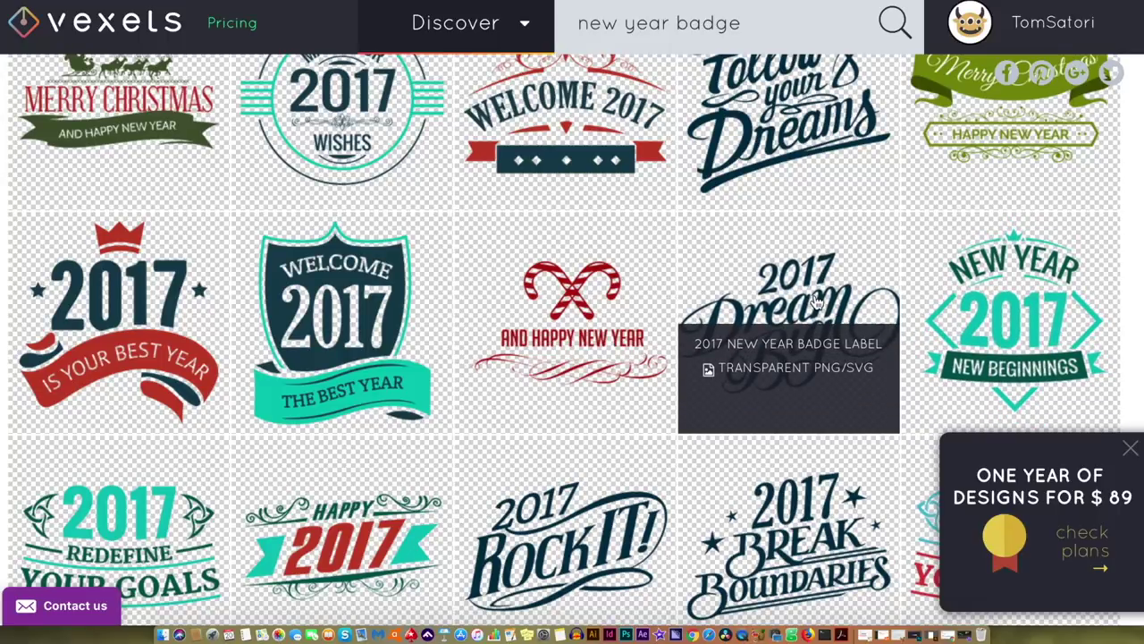
left_click(815, 301)
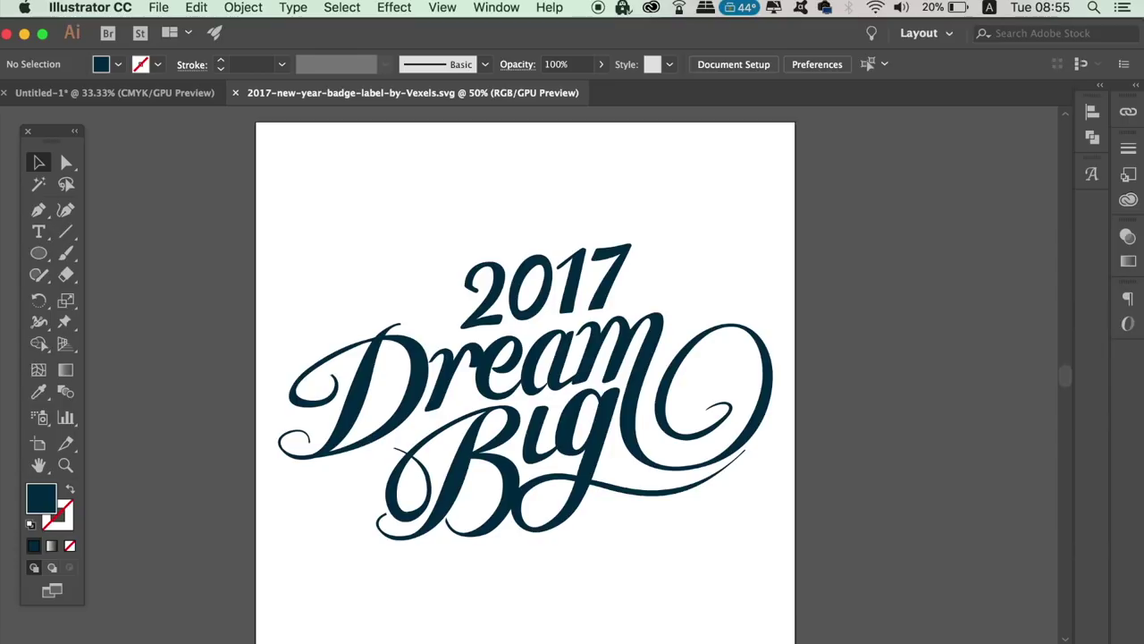
Deselect the Dream Big artwork and start a new document from the File menu
left_click(722, 326)
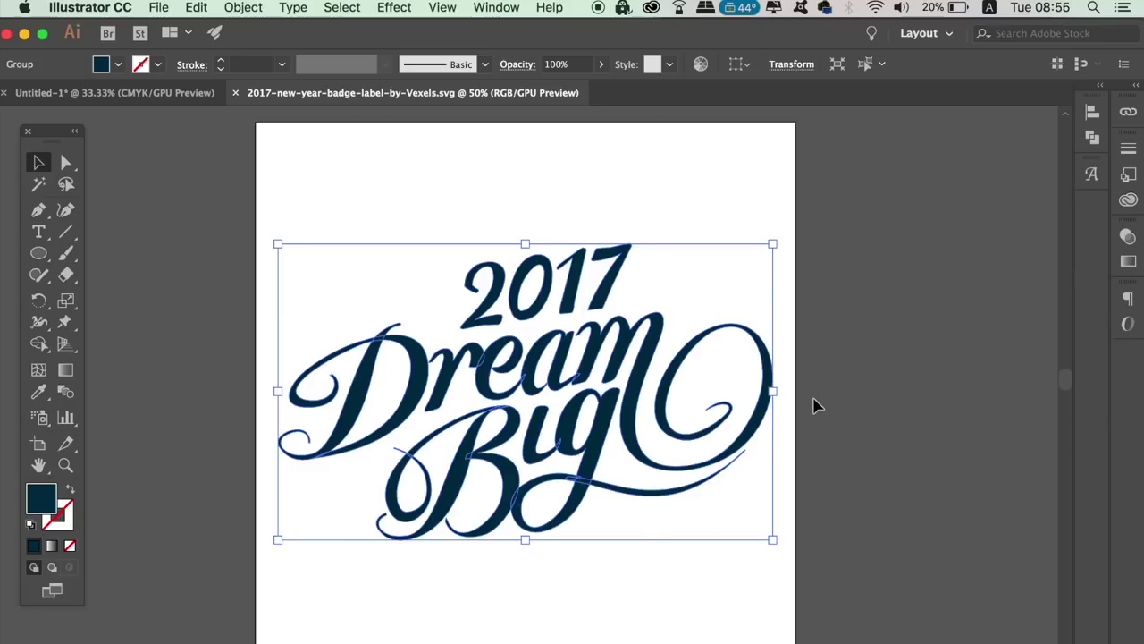
left_click(881, 379)
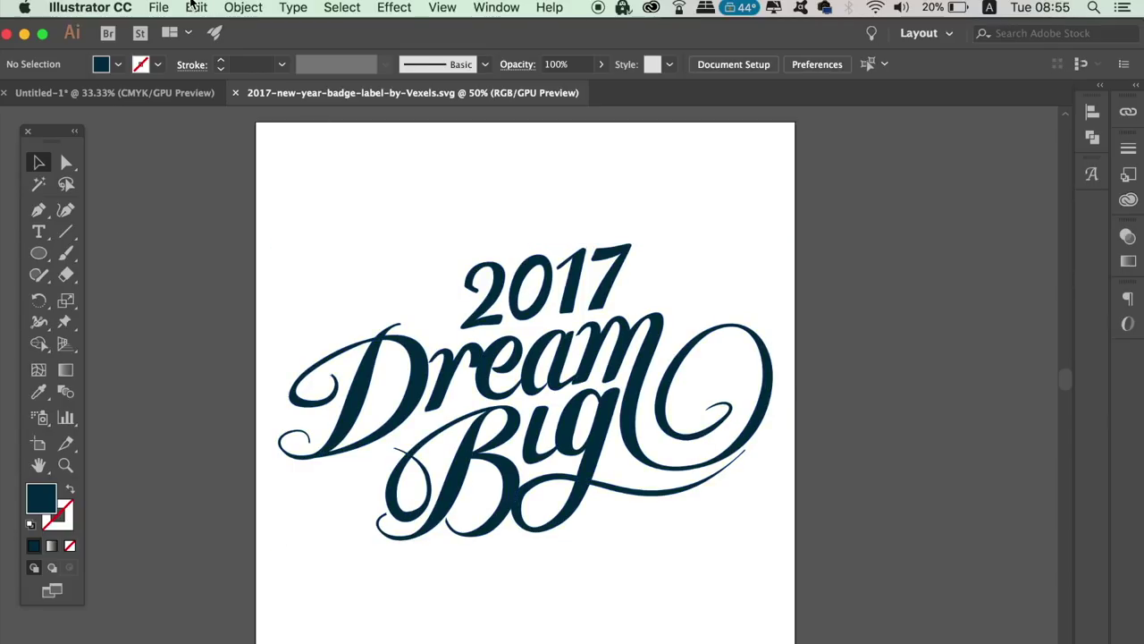
left_click(162, 8)
left_click(176, 30)
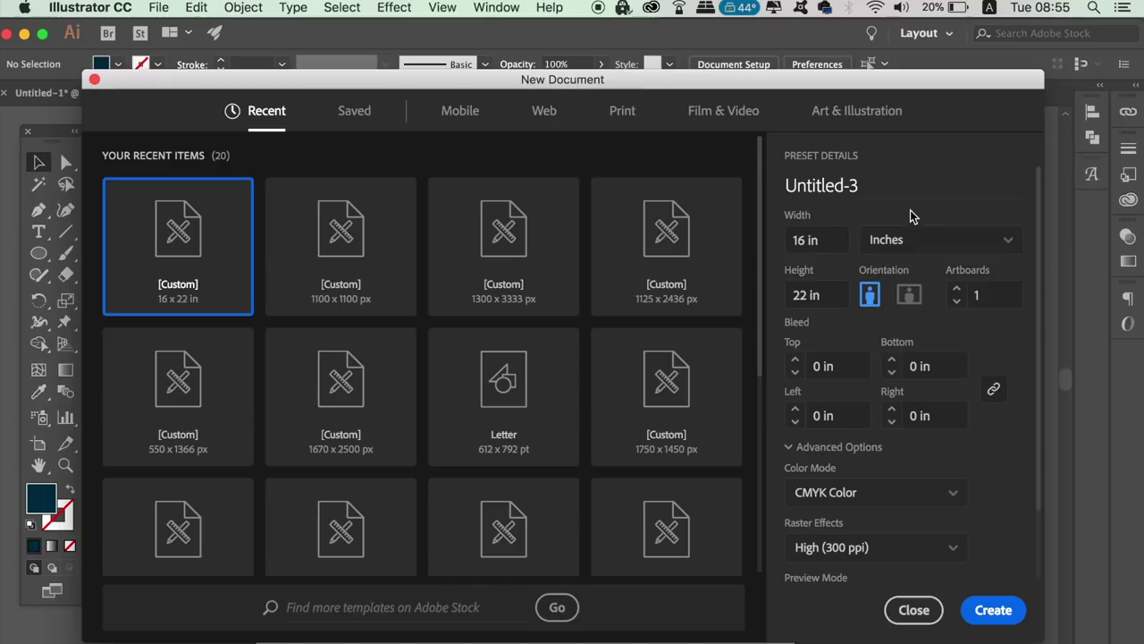
Create a Letter 8.5 x 11 in CMYK print document in inches named 'T'
left_click(619, 109)
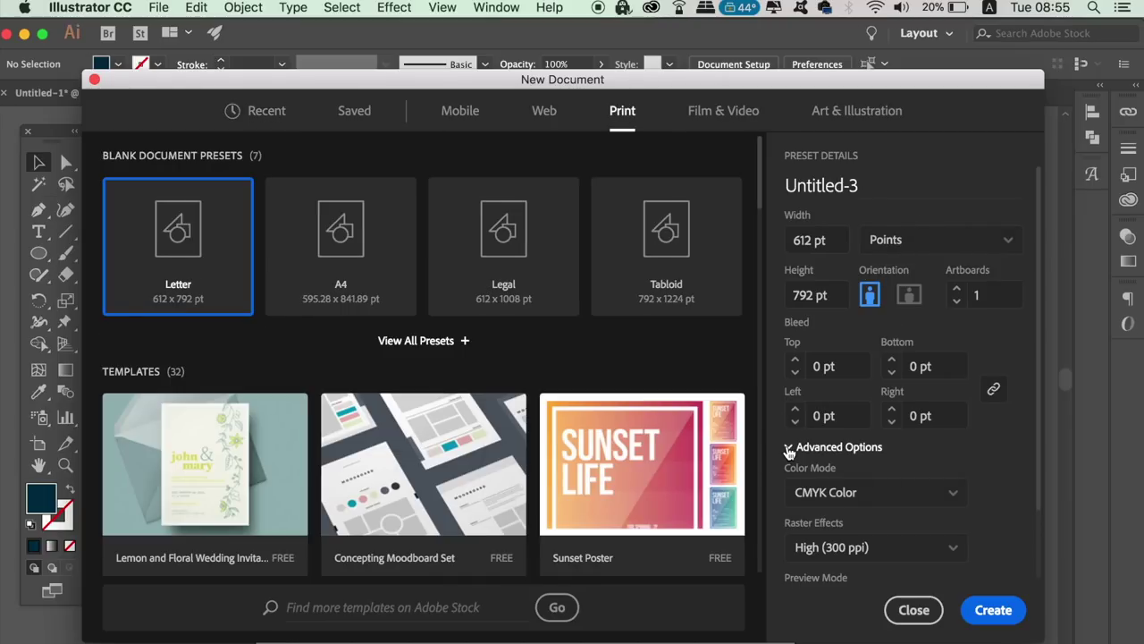
left_click(788, 447)
left_click(787, 447)
scroll(888, 485, "down", 2)
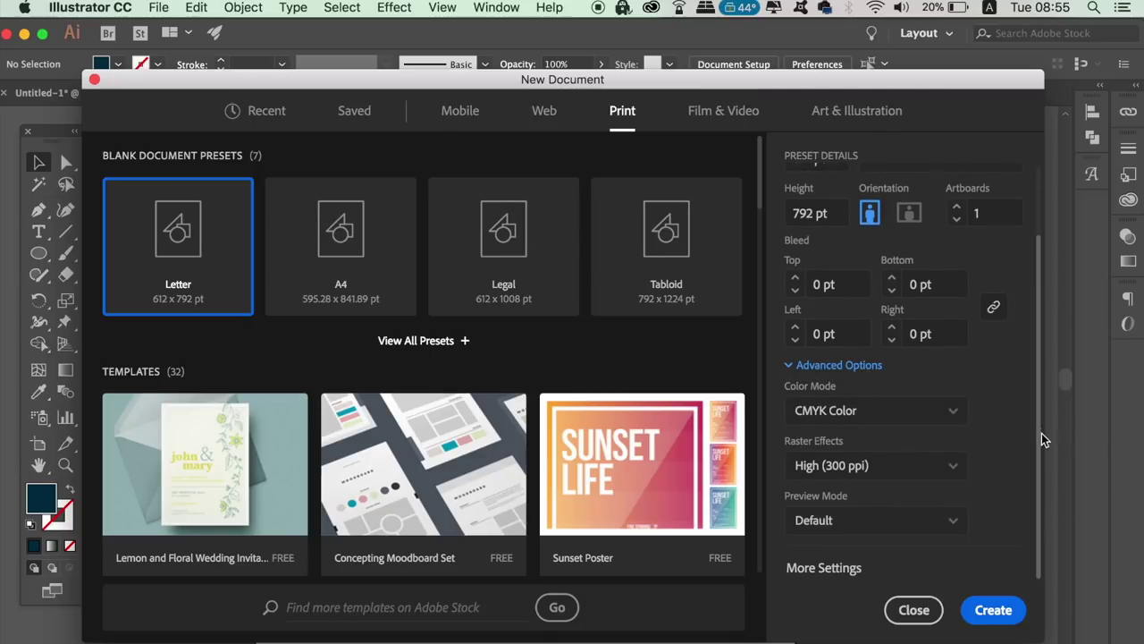
scroll(1036, 367, "up", 2)
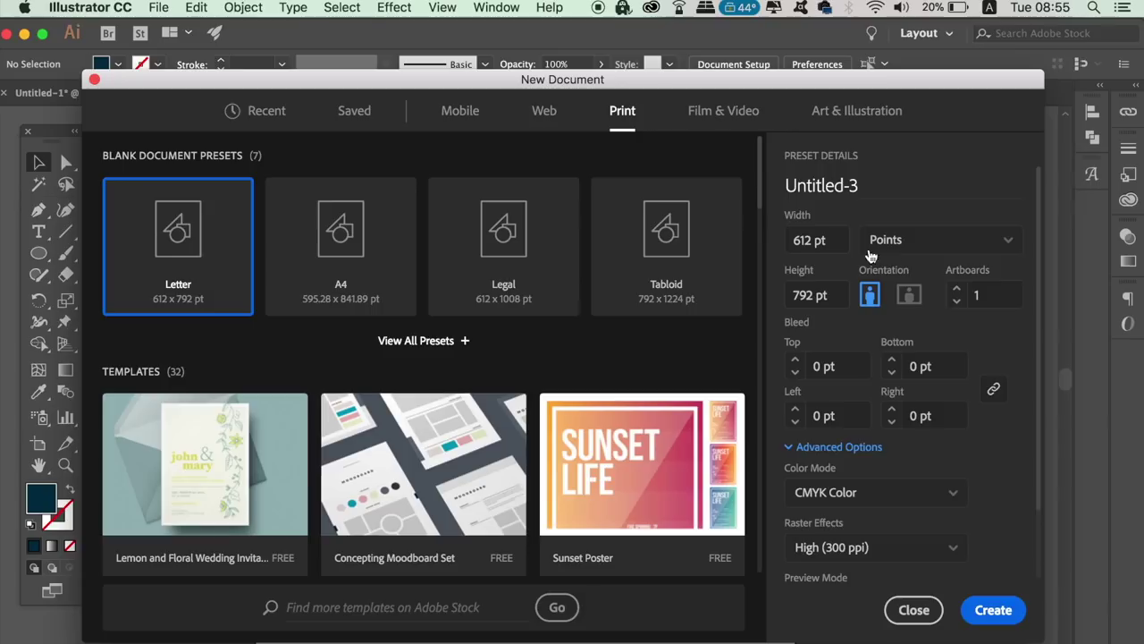
left_click(883, 253)
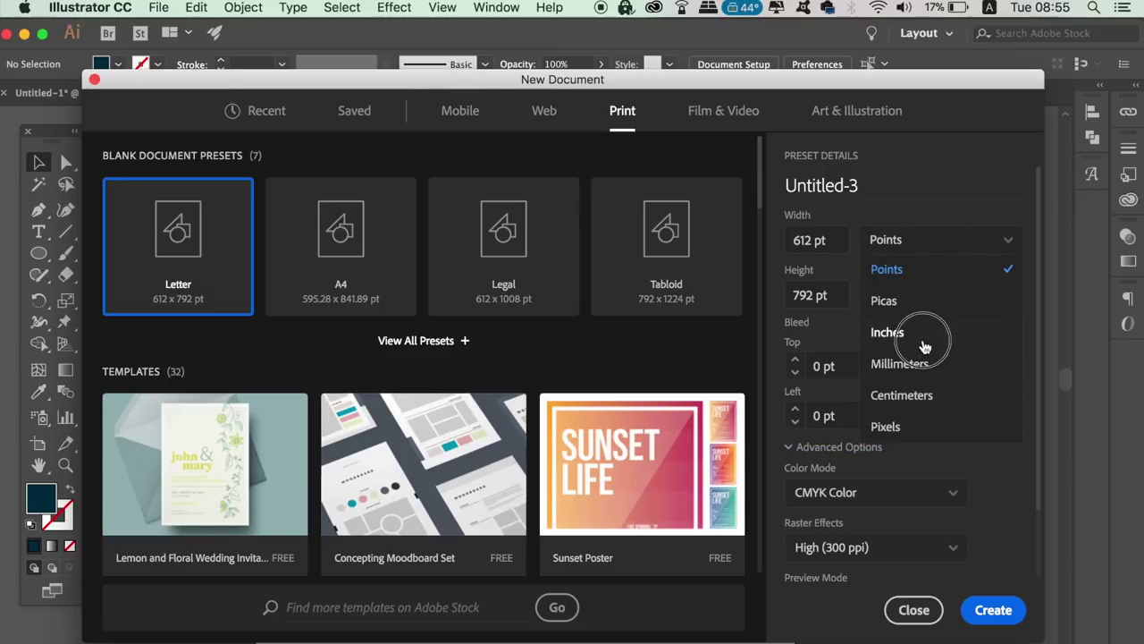
left_click(925, 347)
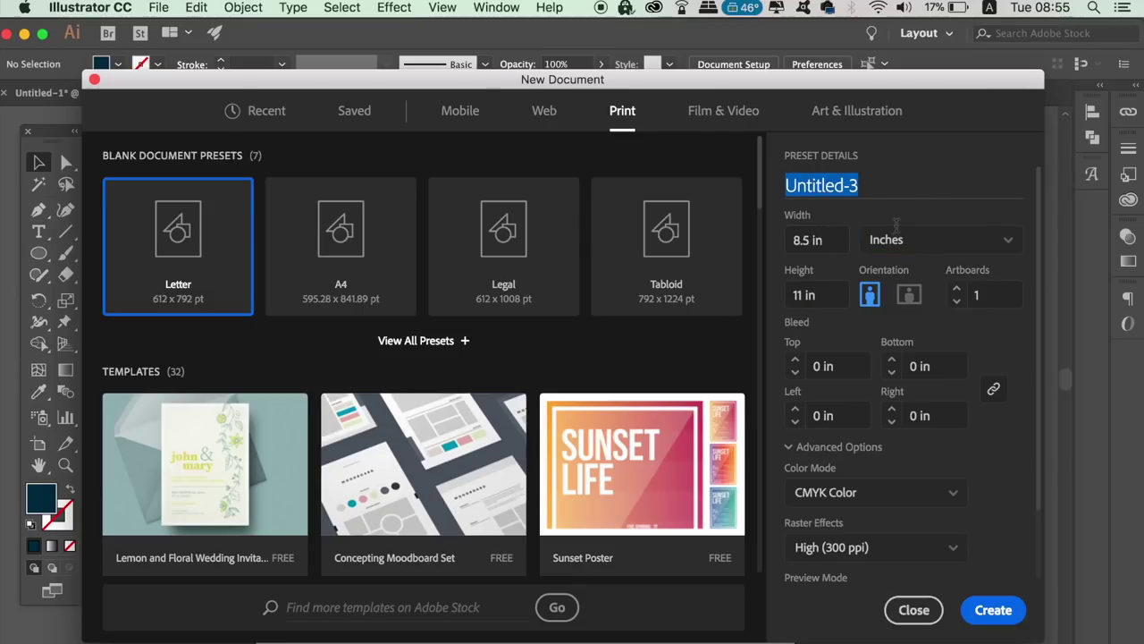
type("T1")
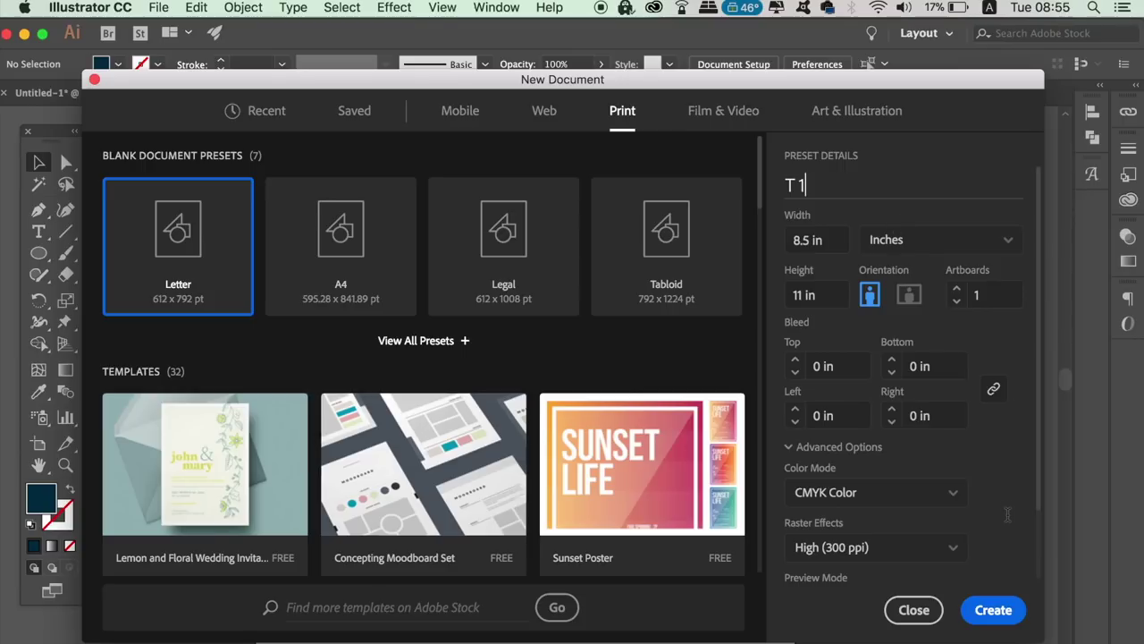
left_click(994, 609)
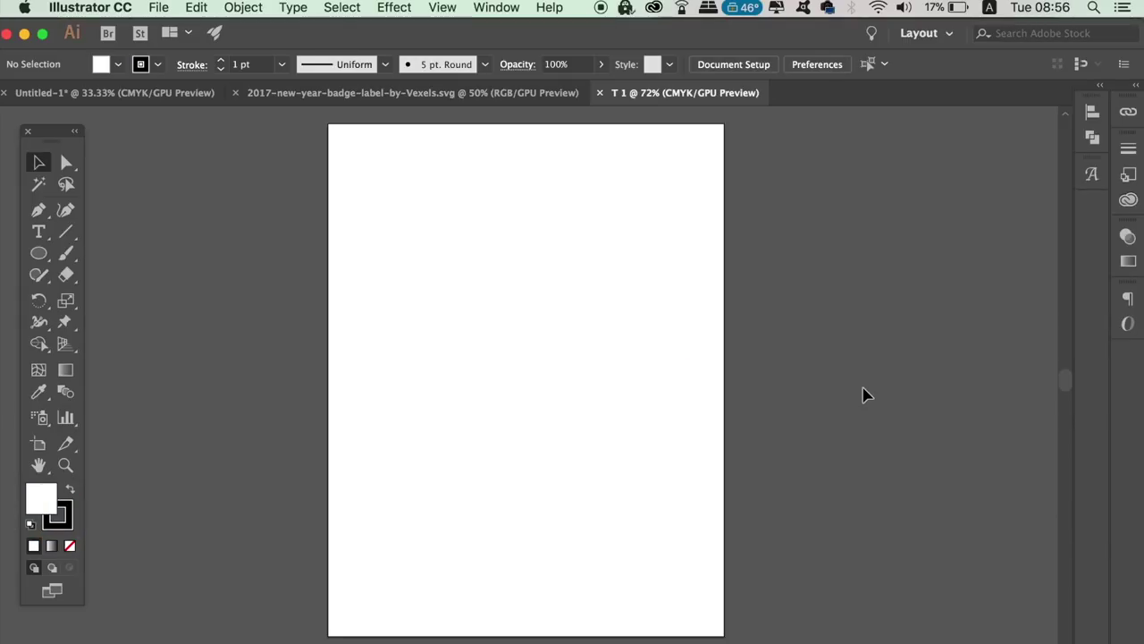
Drag the Dream Big artwork from the SVG onto the T 1 artboard and shrink it to fit
left_click(560, 93)
left_click(625, 296)
left_click_drag(624, 297, 563, 295)
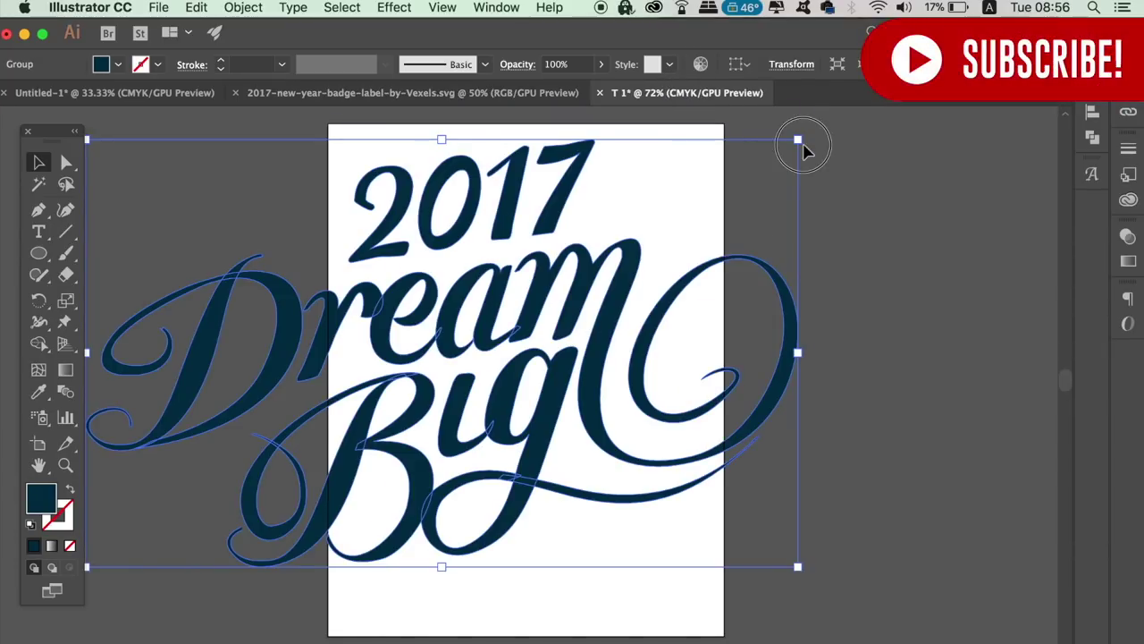
left_click_drag(796, 138, 581, 358)
left_click(585, 483)
key("super+equal")
key("super+equal")
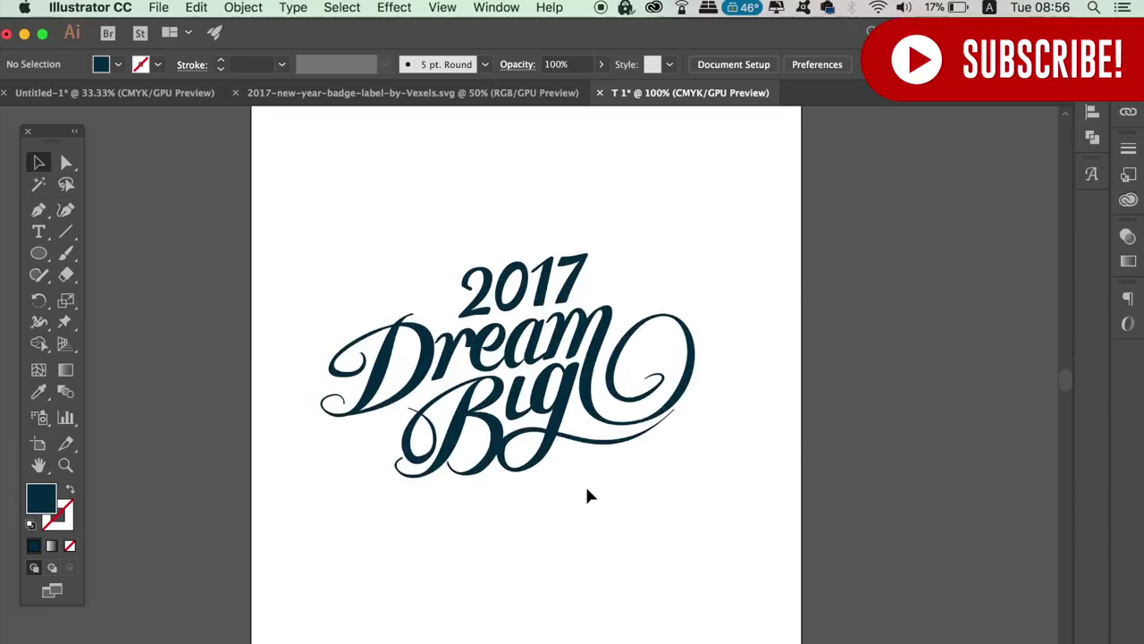
Ungroup the lettering twice and delete the 2017 numerals
left_click(600, 502)
left_click(231, 6)
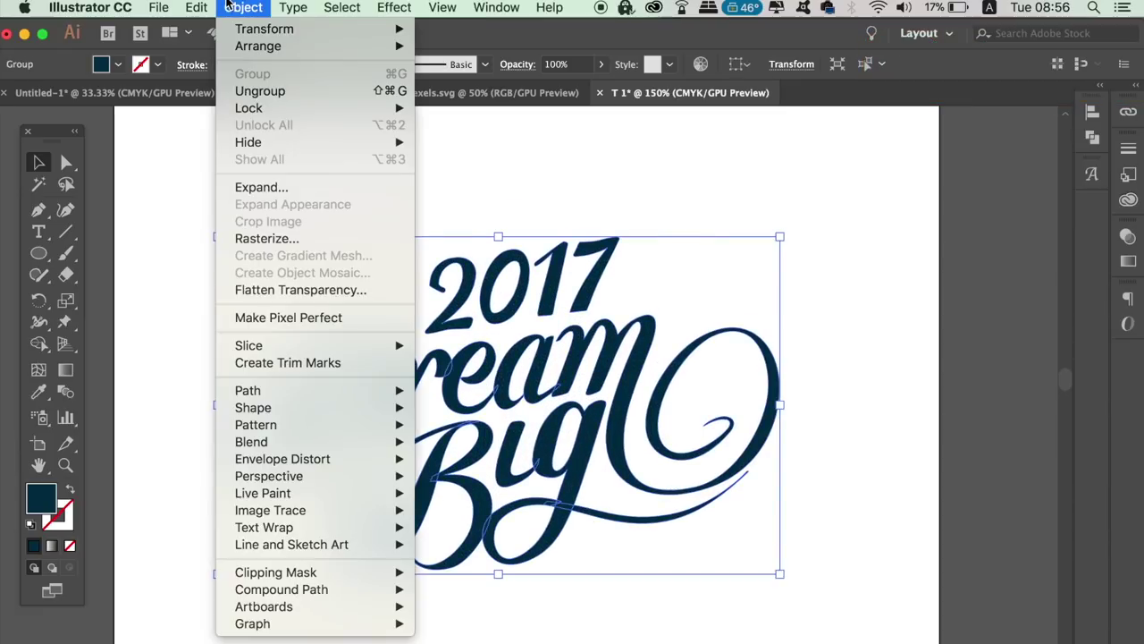
left_click(293, 90)
left_click(501, 170)
left_click(608, 262)
left_click(244, 7)
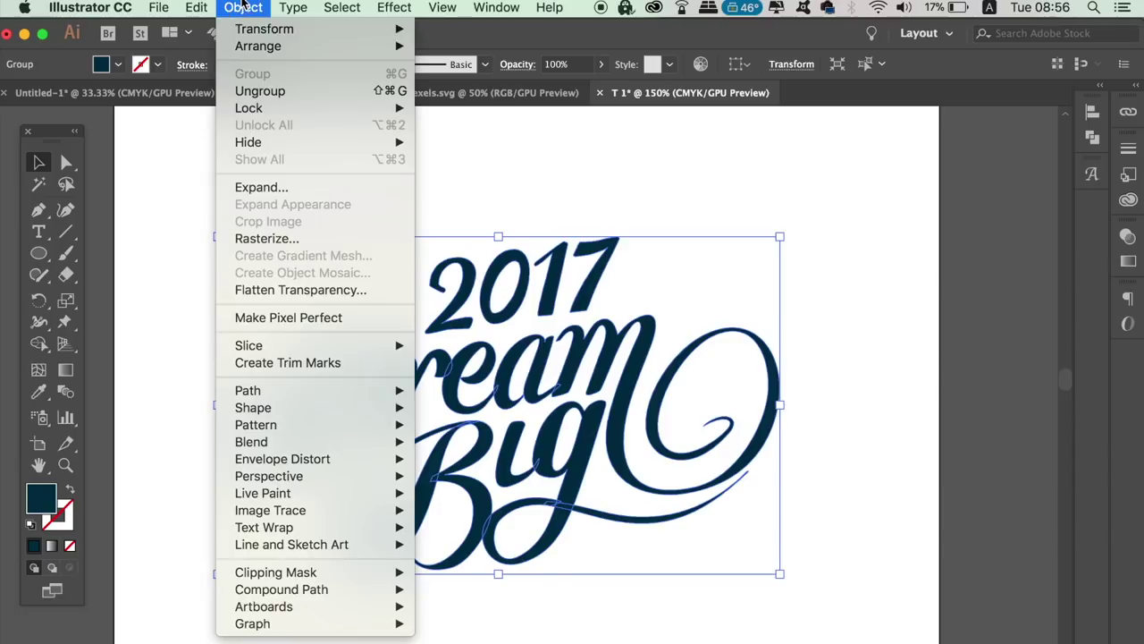
left_click(259, 90)
left_click(399, 168)
left_click(507, 288)
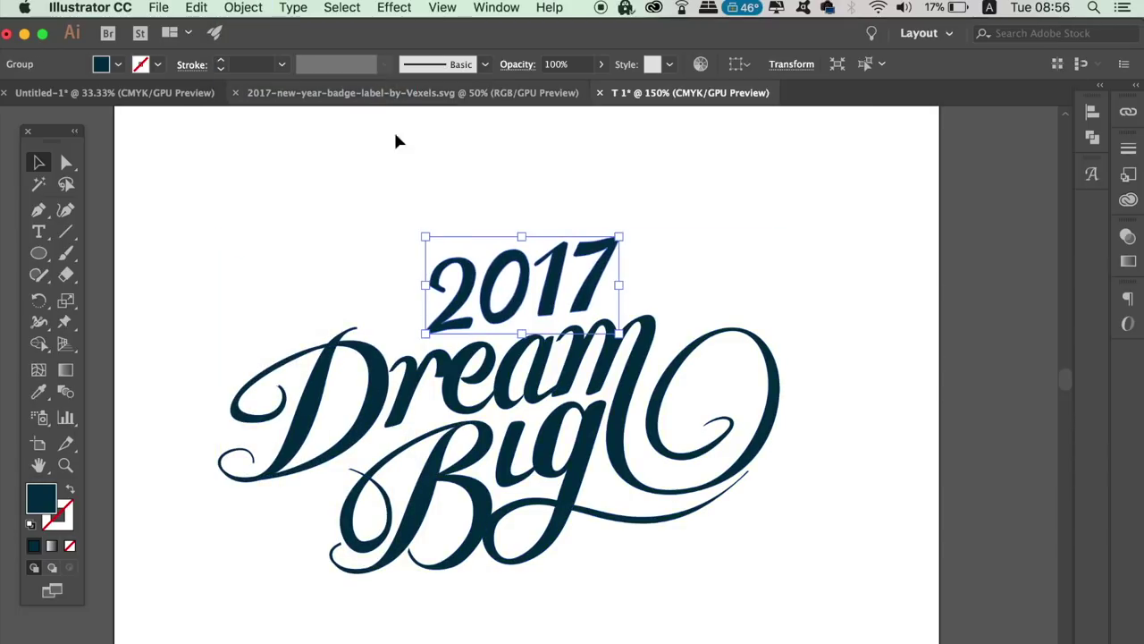
key("Delete")
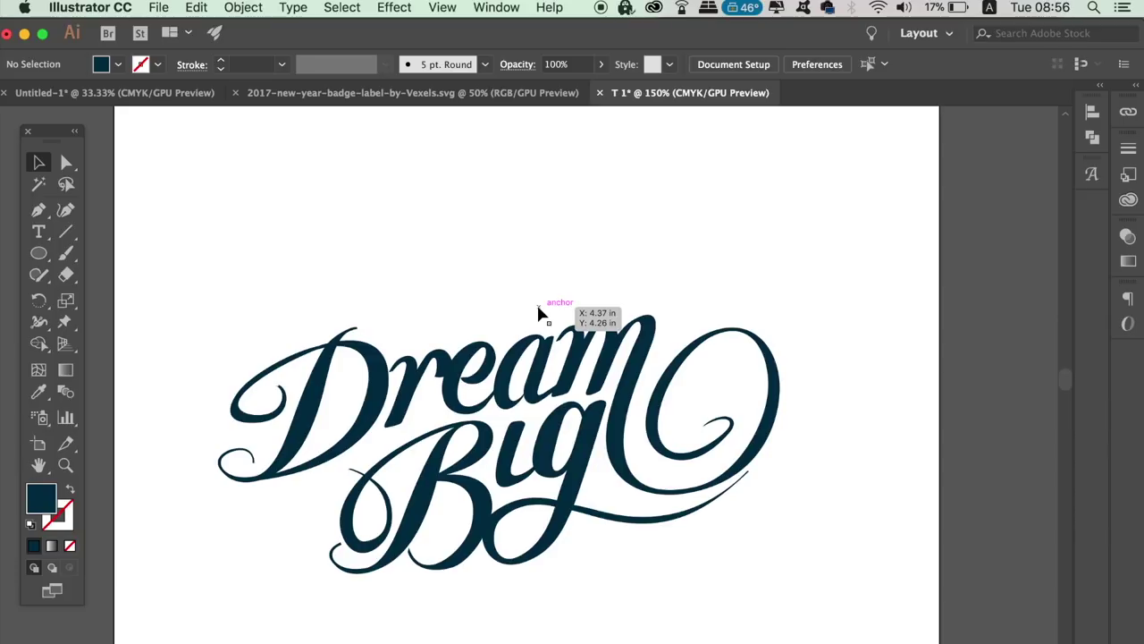
key("t")
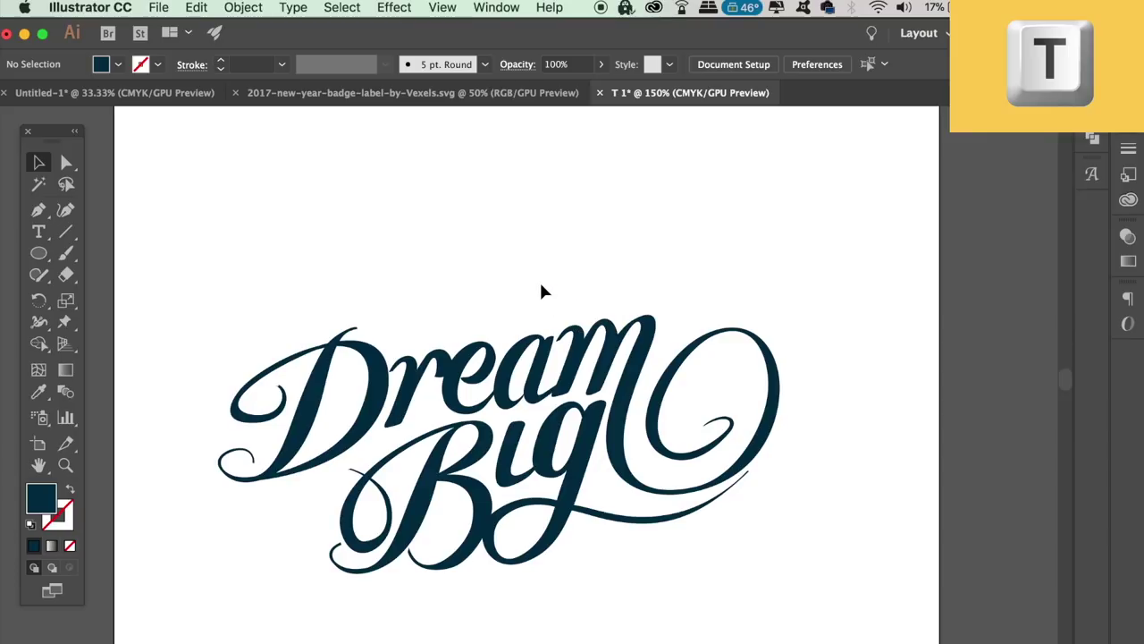
Type 2018 above the Dream Big lettering and enlarge it
left_click(545, 239)
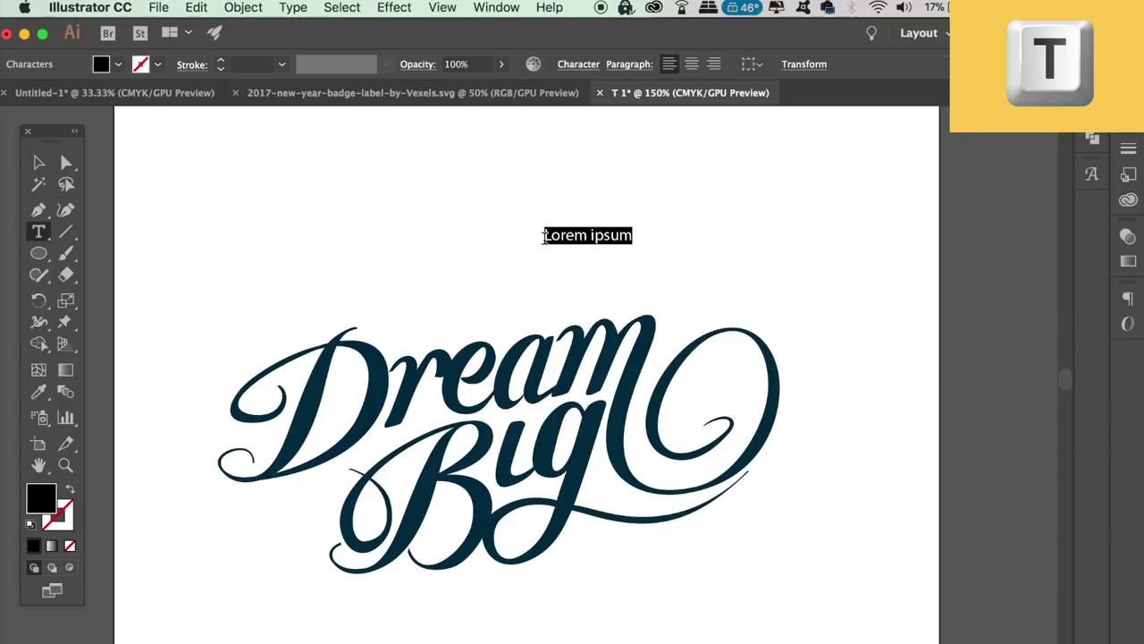
type("2018")
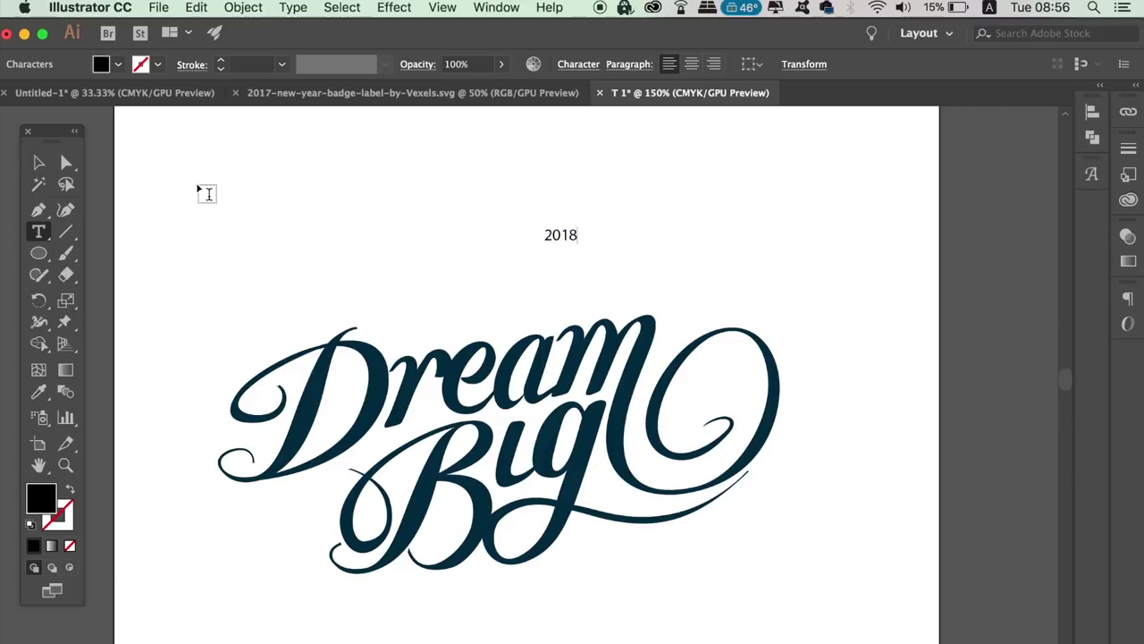
left_click(38, 162)
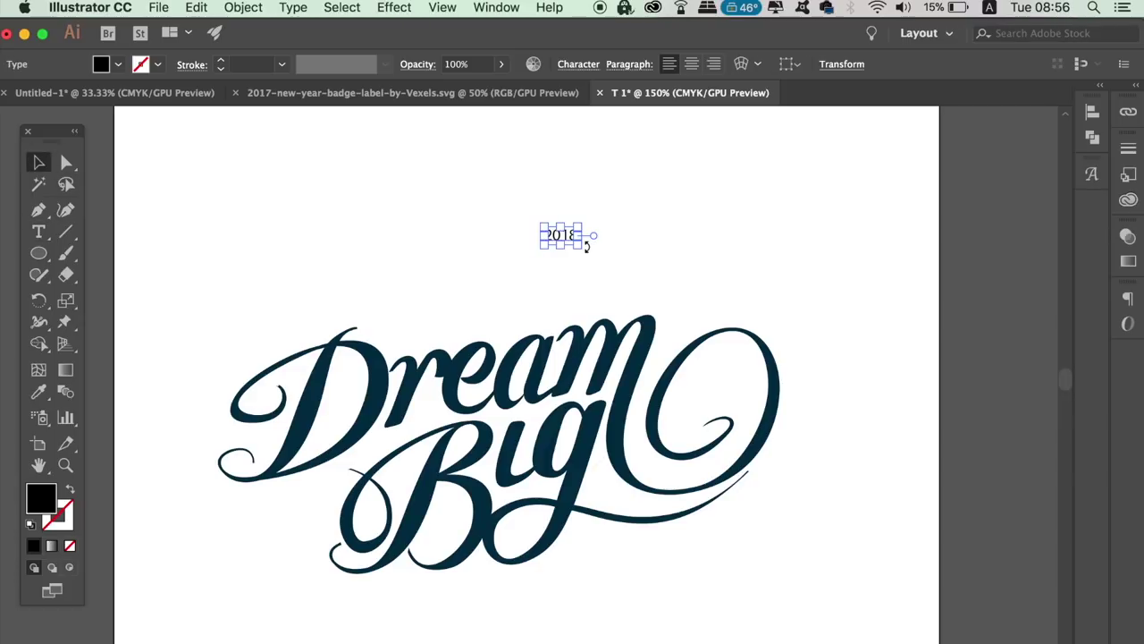
left_click_drag(576, 246, 555, 272)
Set 2018 in Brush Script MT Italic with -75 tracking
key("super+t")
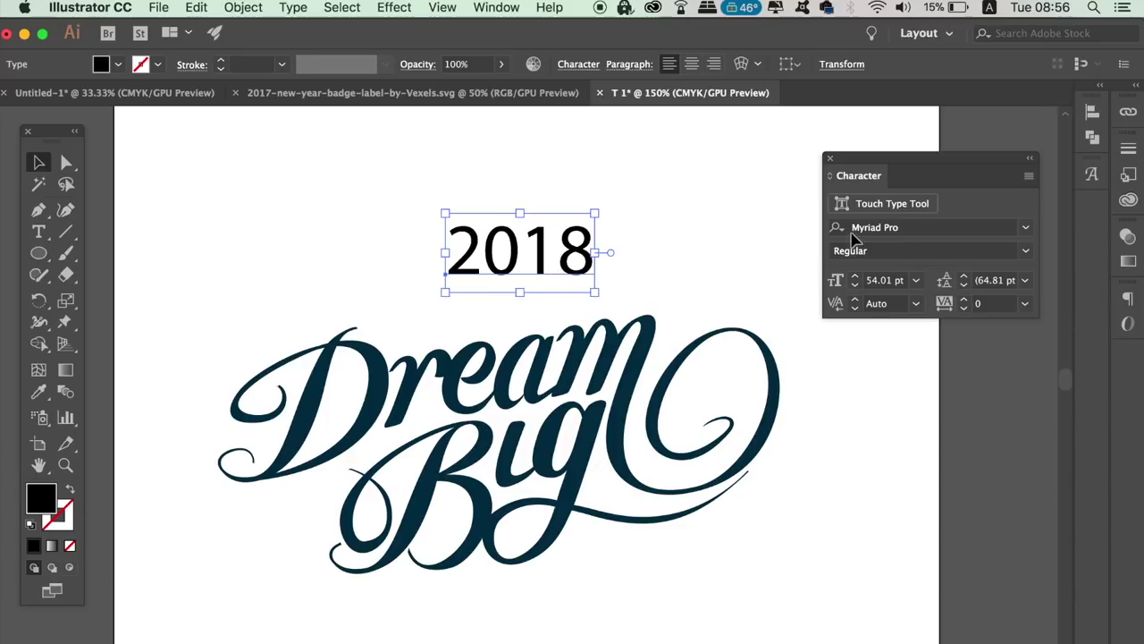
left_click(1025, 226)
scroll(1074, 333, "down", 10)
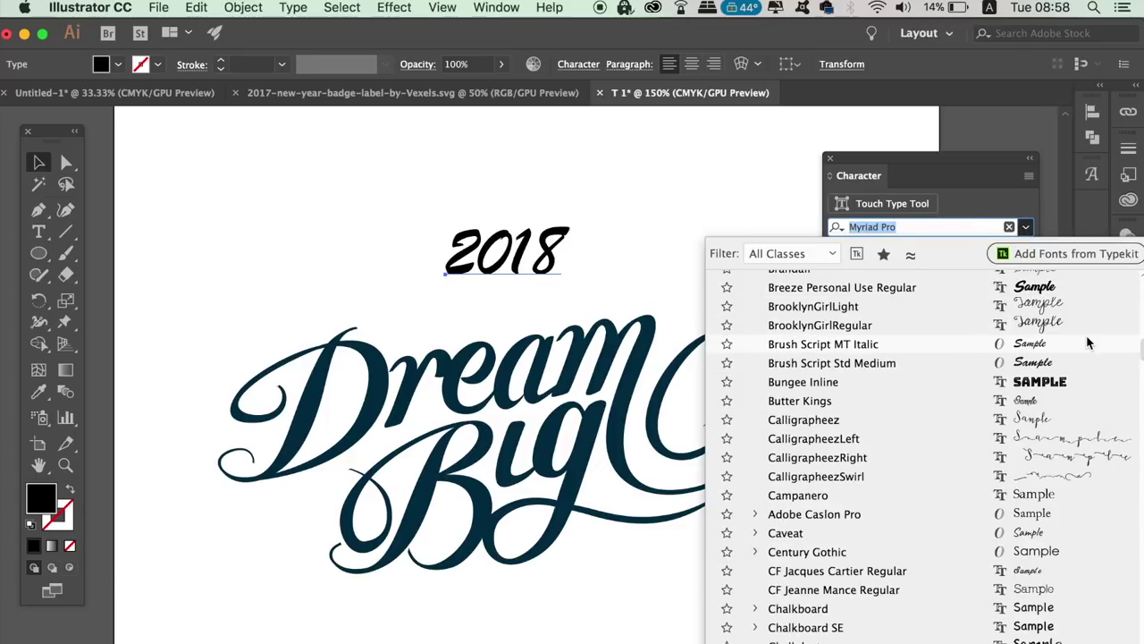
left_click(1088, 344)
left_click(915, 303)
left_click(930, 340)
left_click(1025, 305)
left_click(1046, 344)
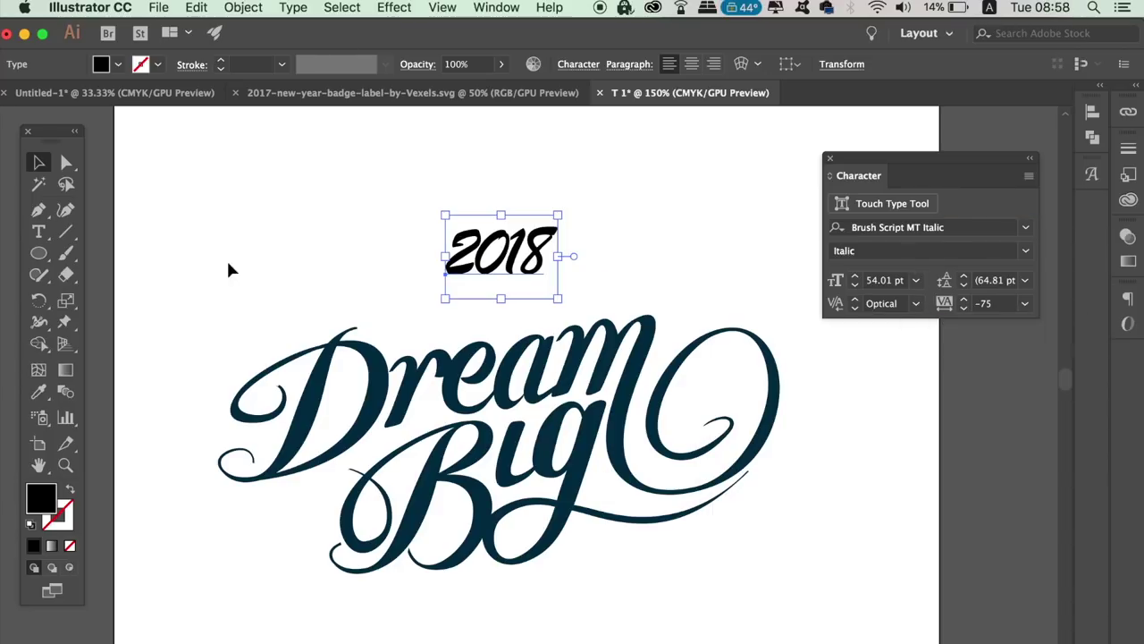
Rotate 2018 counter-clockwise, move it closer to Dream Big and enlarge it to about 97 pt
mouse_move(572, 307)
left_mouse_down()
mouse_move(581, 294)
mouse_move(578, 304)
left_mouse_up()
left_click_drag(500, 260, 513, 294)
left_click_drag(557, 255, 604, 228)
left_click(733, 235)
key("super+z")
left_click(771, 235)
key("super+minus")
key("super+minus")
key("super+equal")
key("super+equal")
left_click(568, 265)
left_click(669, 220)
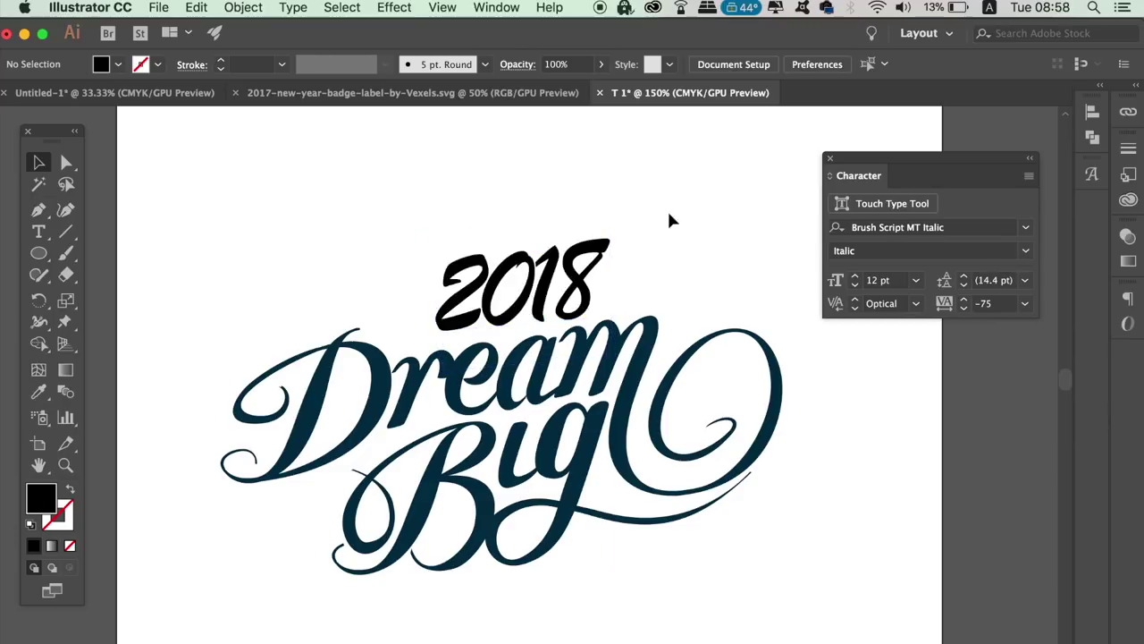
key("super+minus")
Colour 2018 with Dream Big's dark teal using the Eyedropper
key("super+z")
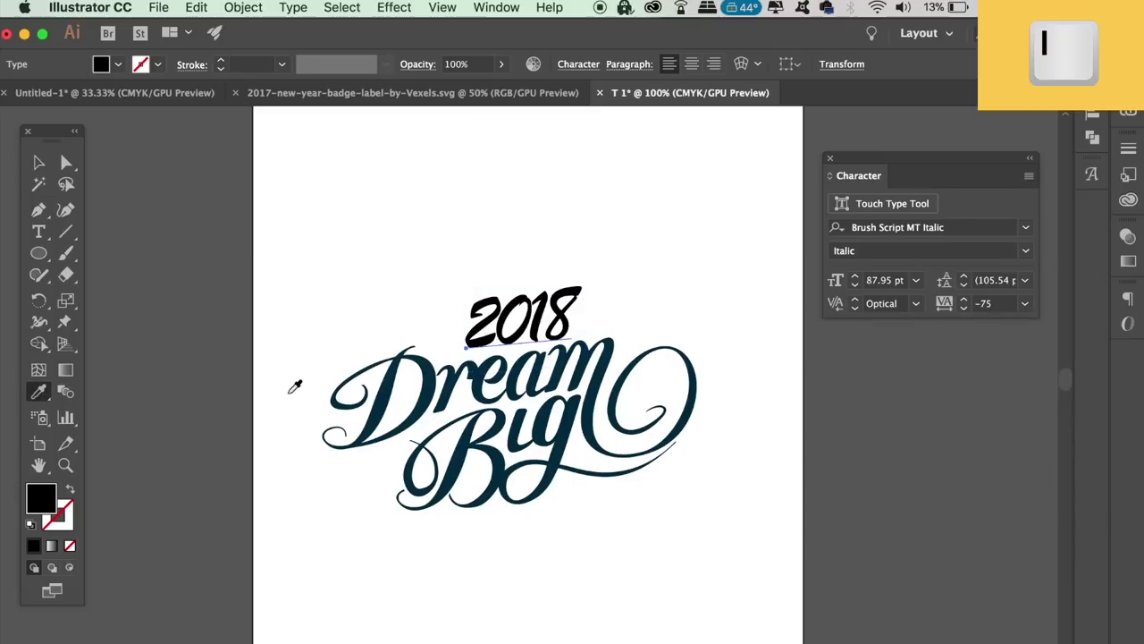
left_click(384, 379)
key("v")
left_click(291, 191)
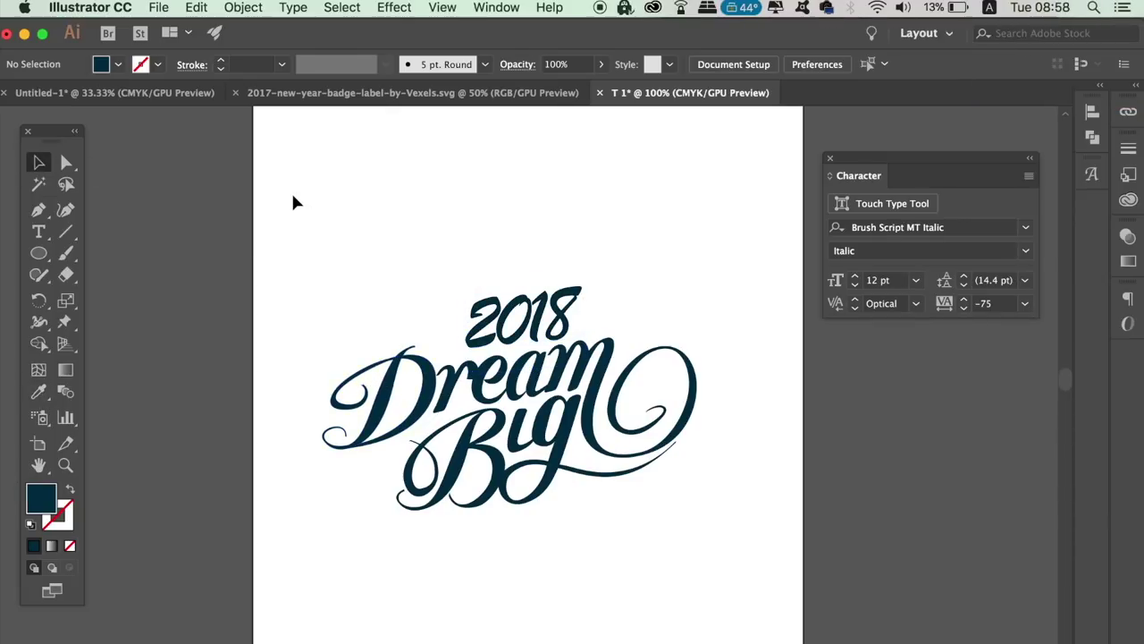
key("super+minus")
key("super+minus")
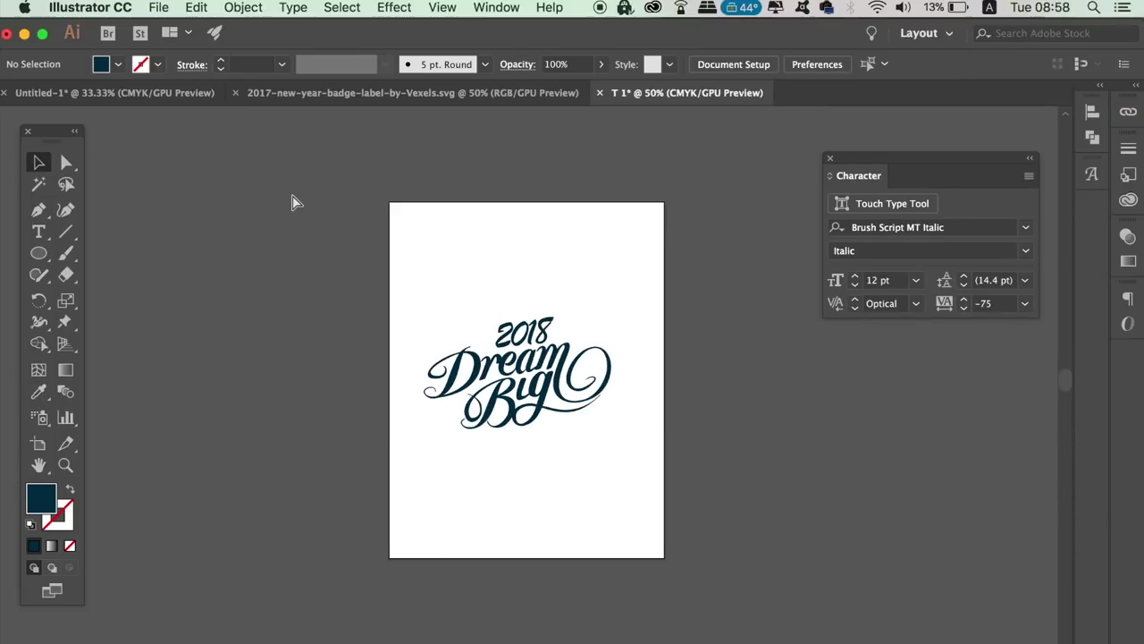
Loosen 2018's tracking to -41
left_click(532, 335)
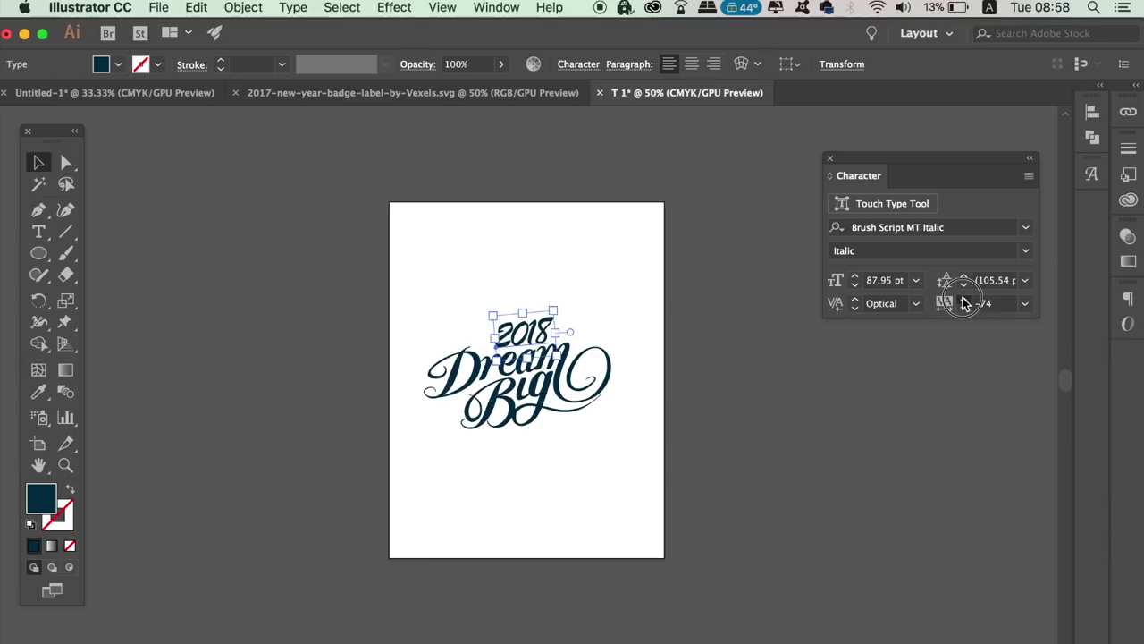
left_click(964, 300)
left_click(964, 300)
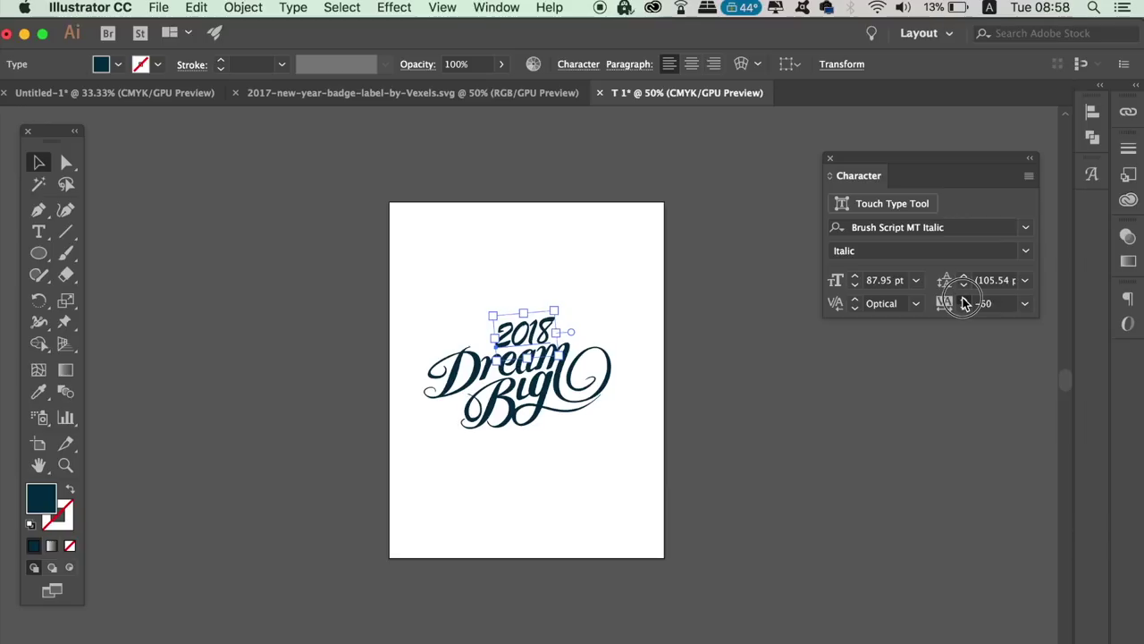
left_click(964, 300)
left_click(964, 300)
left_click(846, 422)
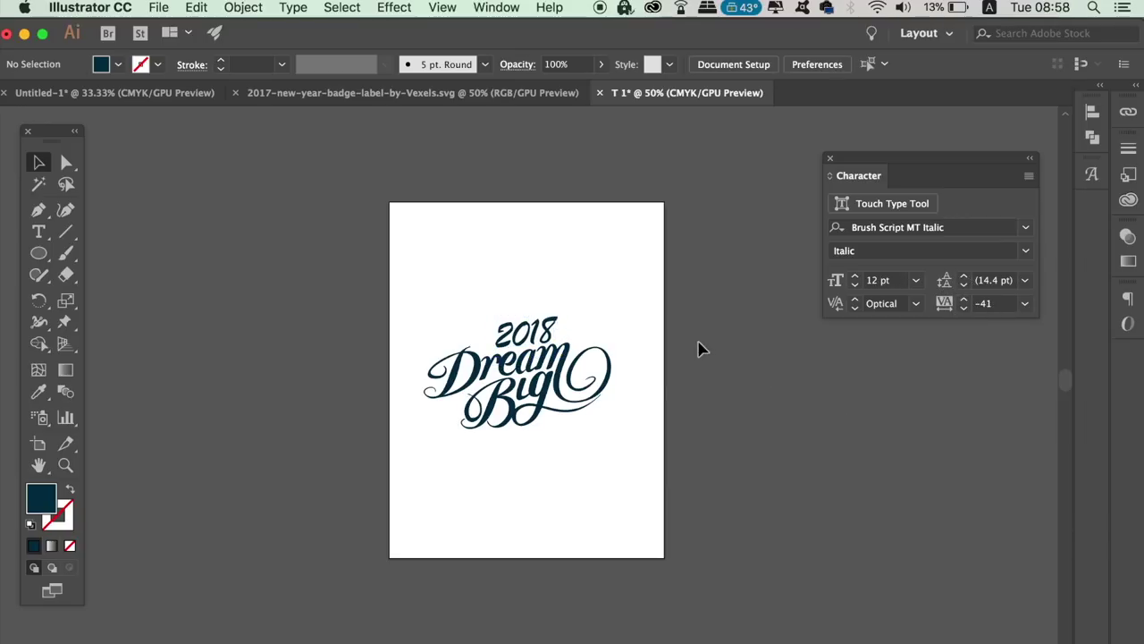
key("super+equal")
Re-tilt 2018 to a new angle, then select all the 2018 Dream Big lettering
left_click(565, 290)
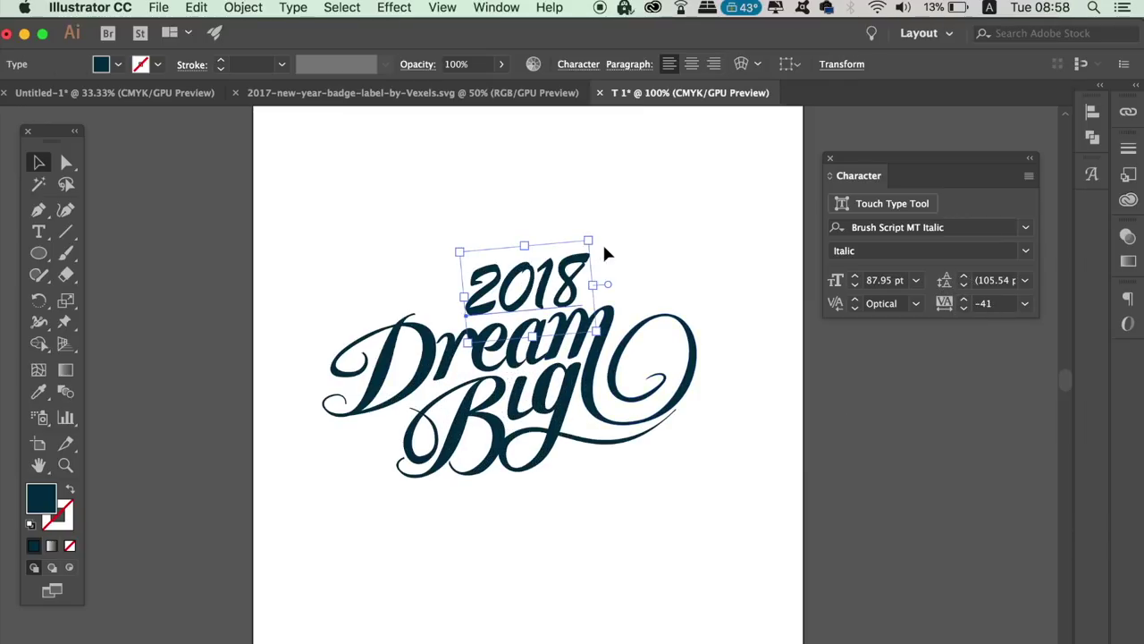
left_click_drag(601, 252, 605, 175)
left_click(680, 225)
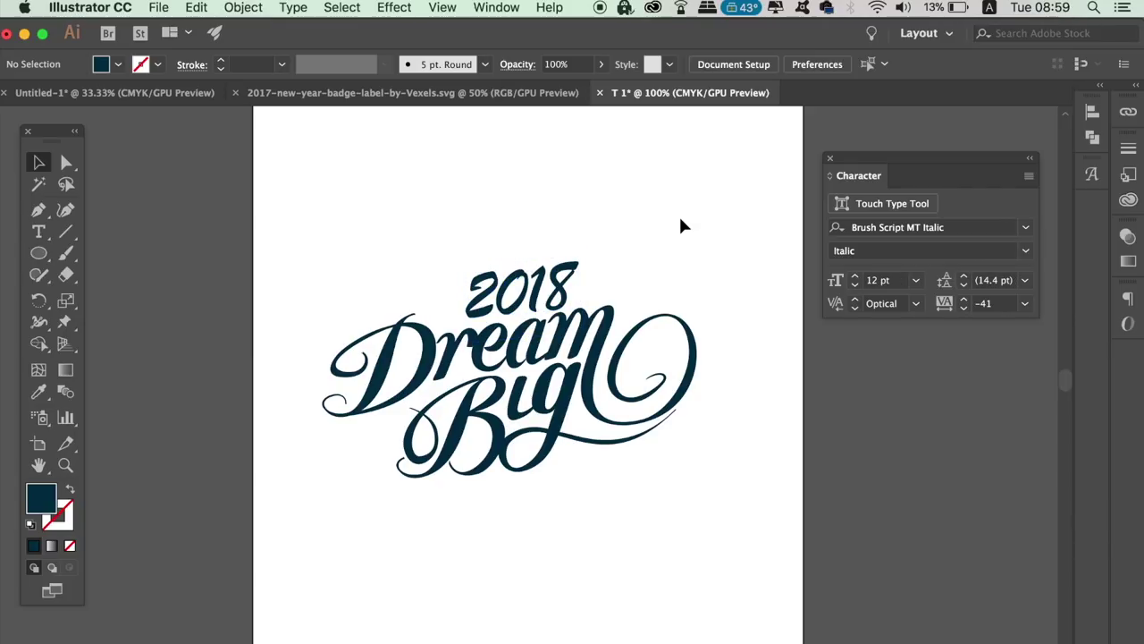
key("super+z")
left_click_drag(608, 257, 644, 278)
left_click(647, 279)
left_click(585, 282)
left_click(762, 235)
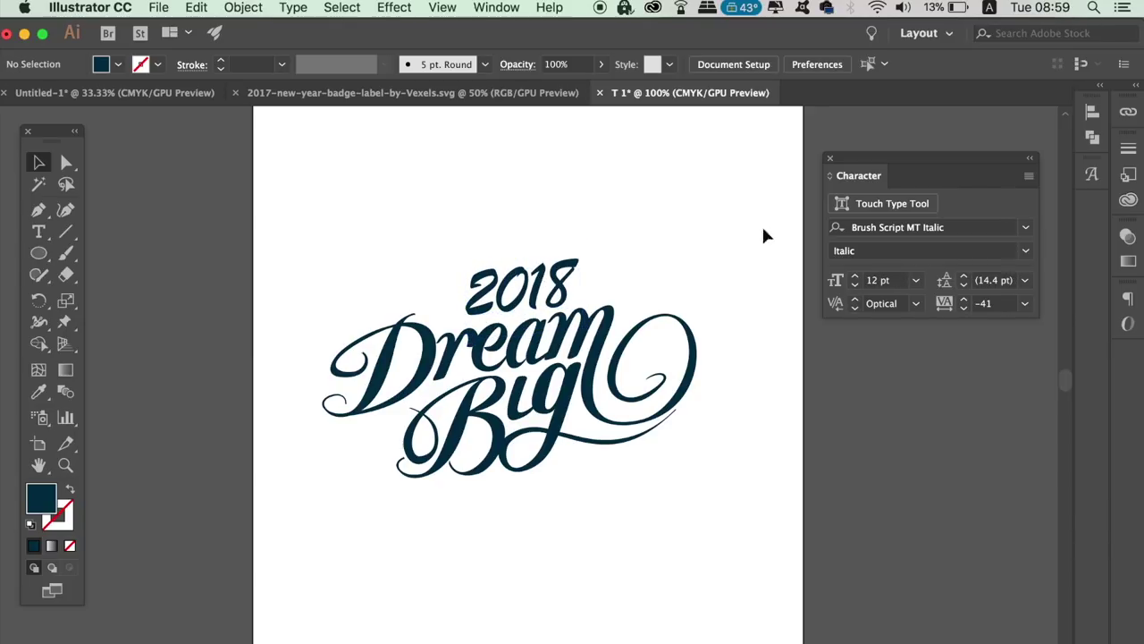
key("super+minus")
key("super+minus")
key("super+minus")
key("super+equal")
key("super+equal")
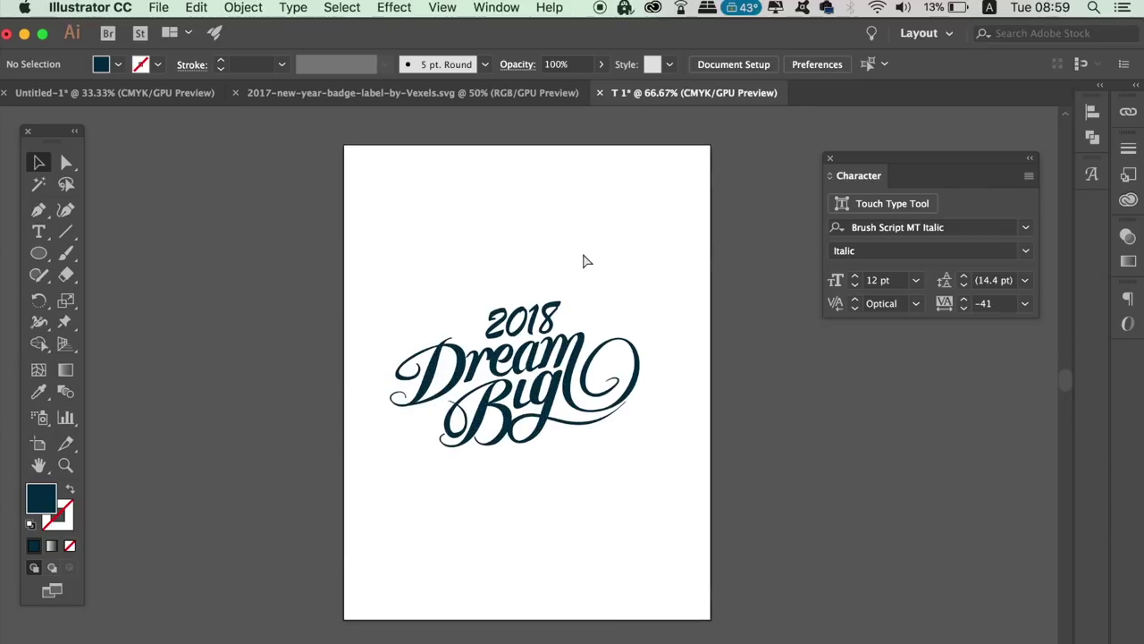
key("super+equal")
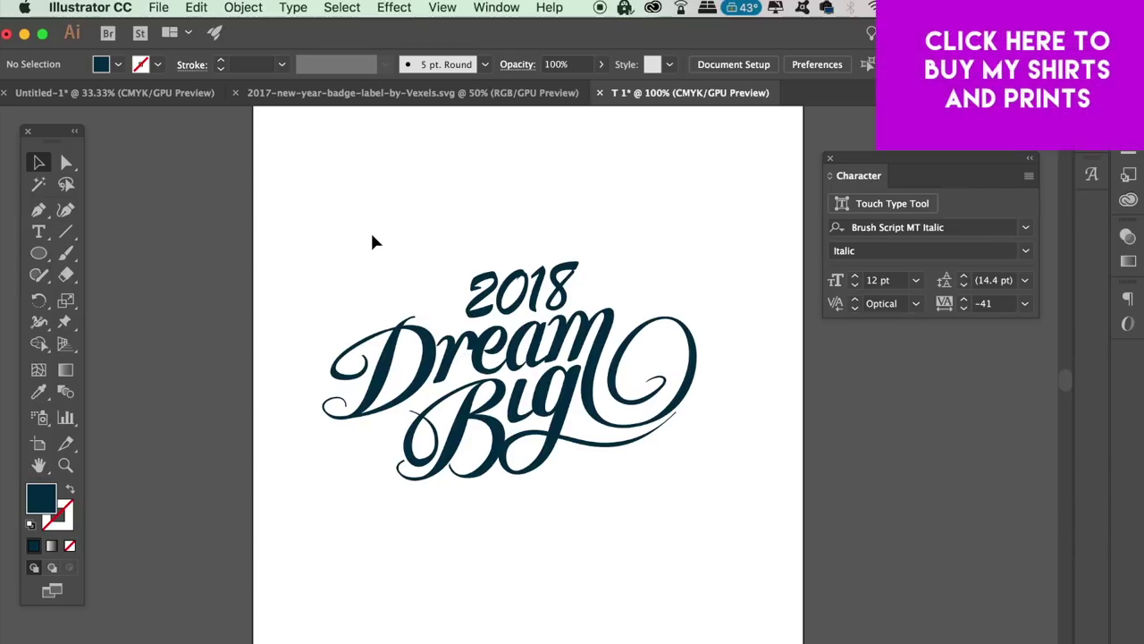
left_click_drag(319, 228, 718, 512)
Create outlines from the 2018 Dream Big lettering and merge it with Pathfinder Unite
left_click(295, 8)
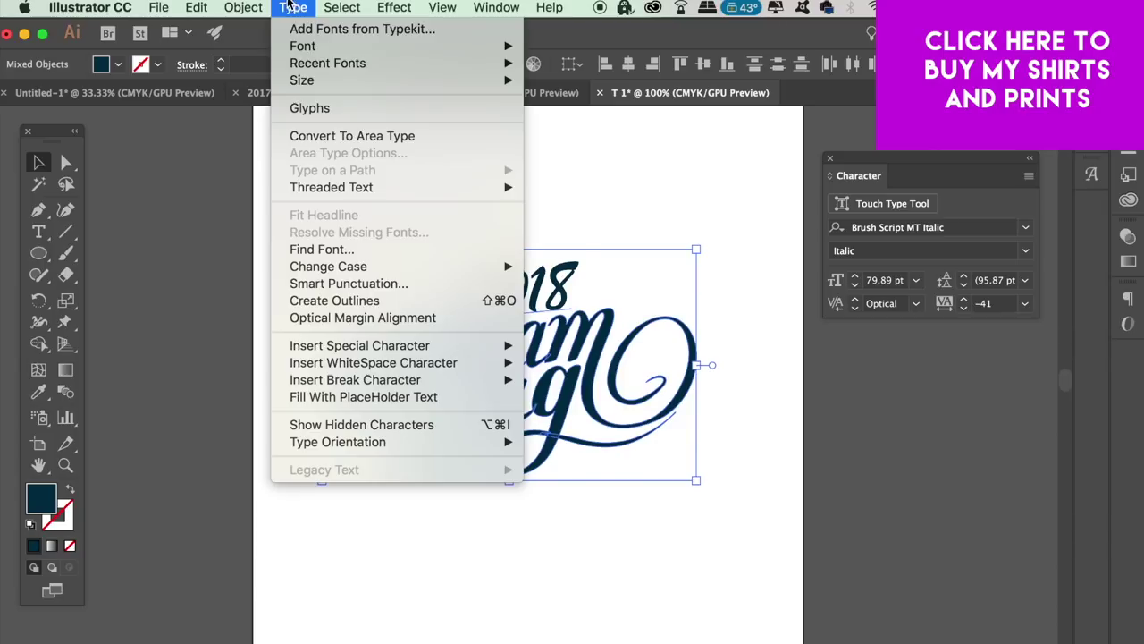
left_click(411, 300)
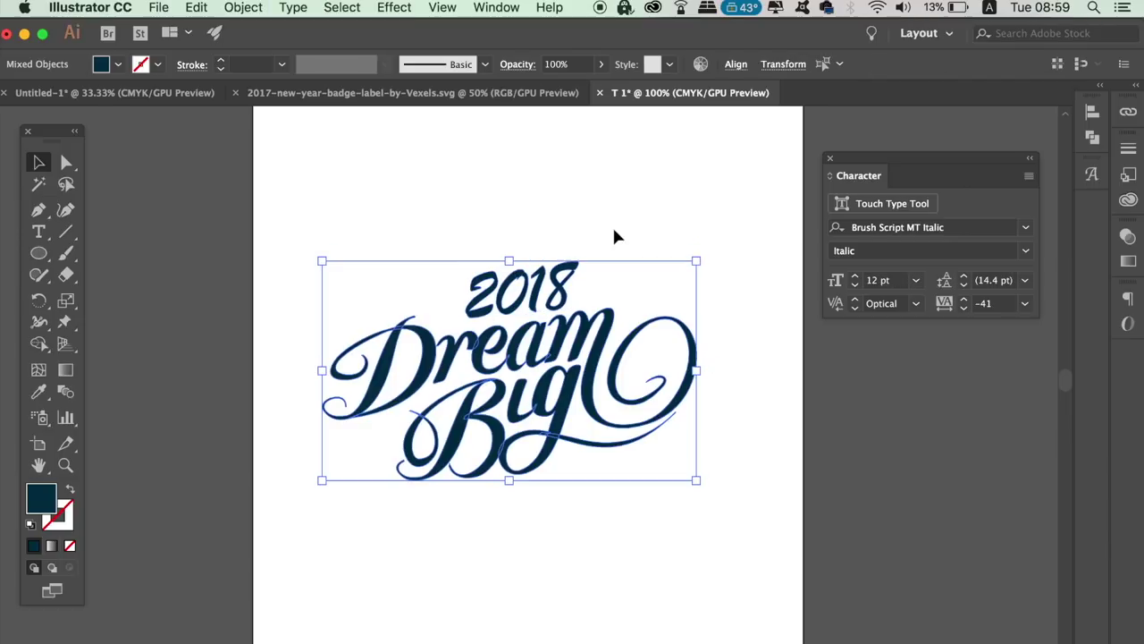
left_click(1093, 137)
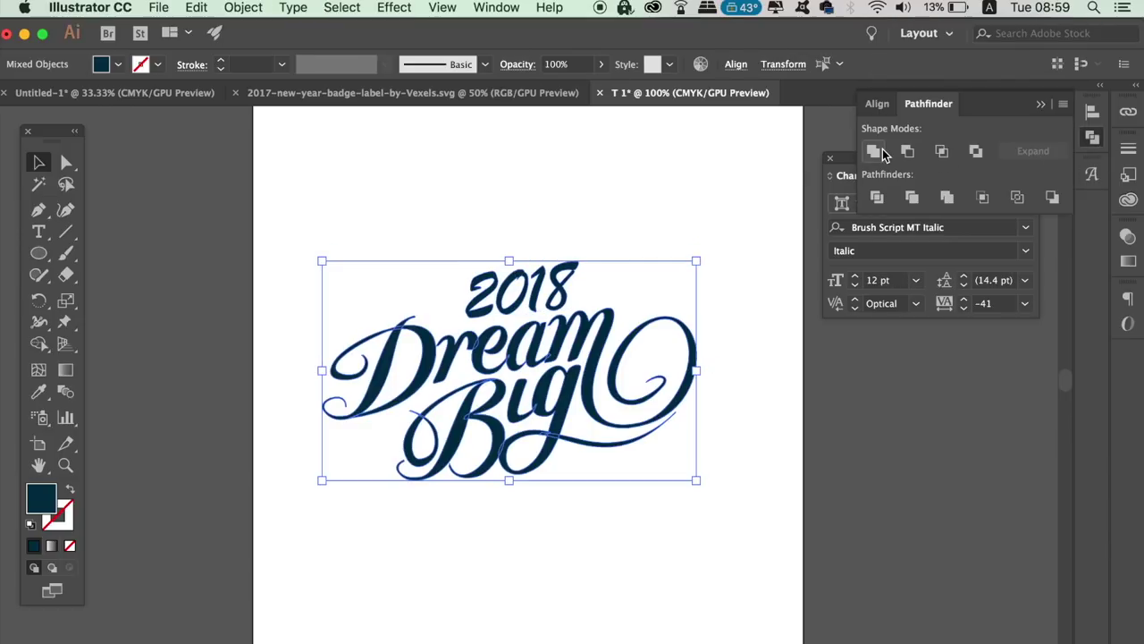
left_click(882, 148)
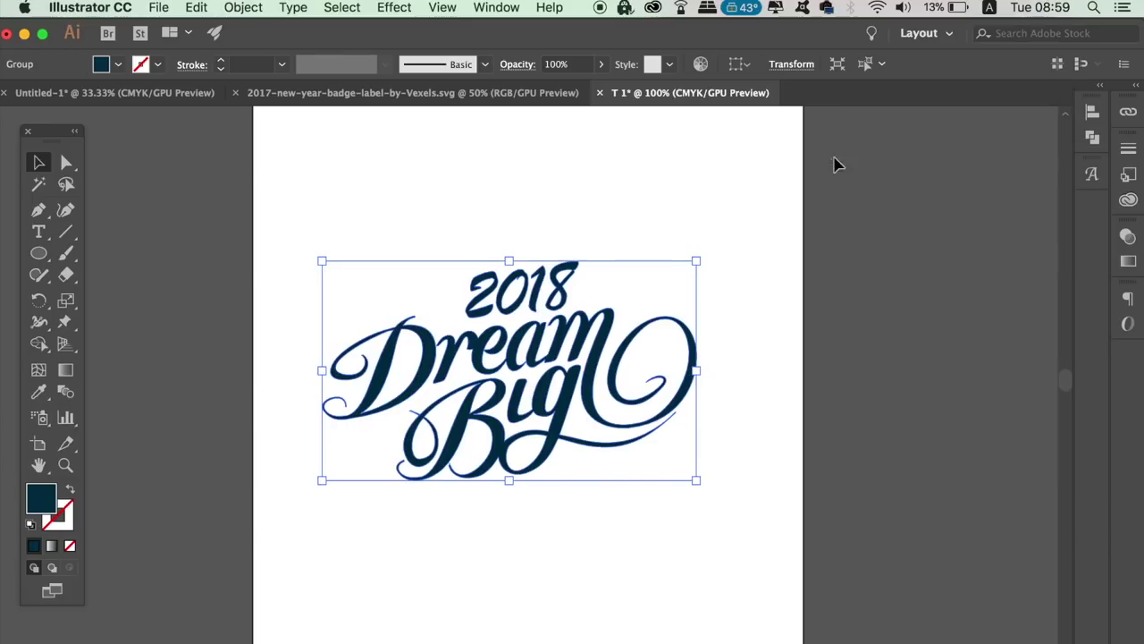
left_click_drag(763, 239, 639, 235)
Show and arrange the Swatches and Color panels with the lettering selected
left_click(496, 8)
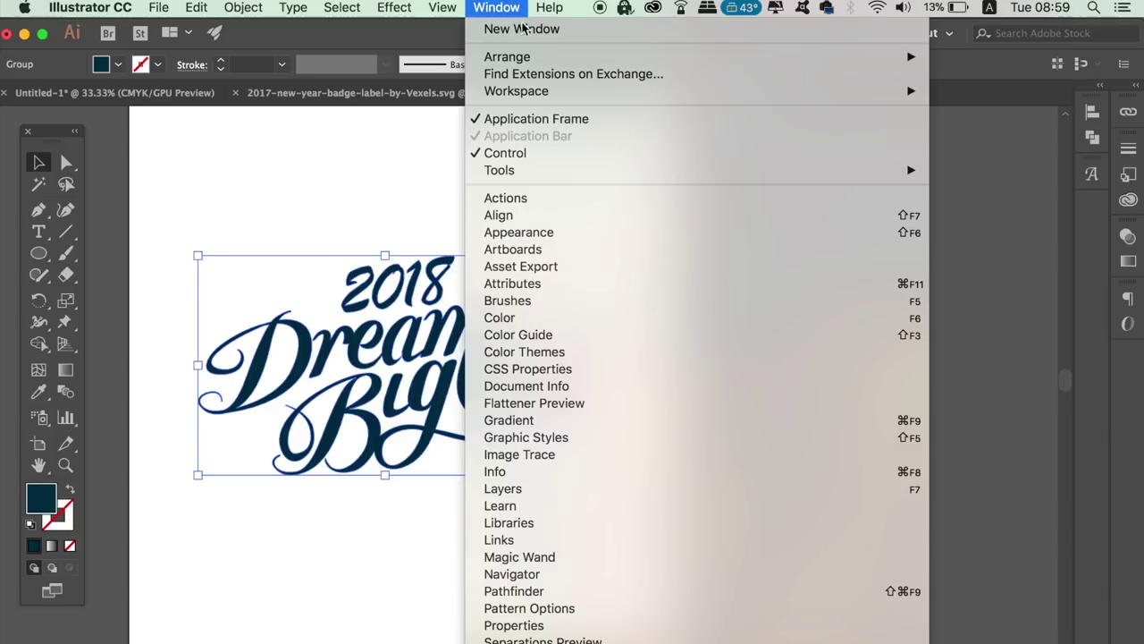
scroll(697, 358, "down", 5)
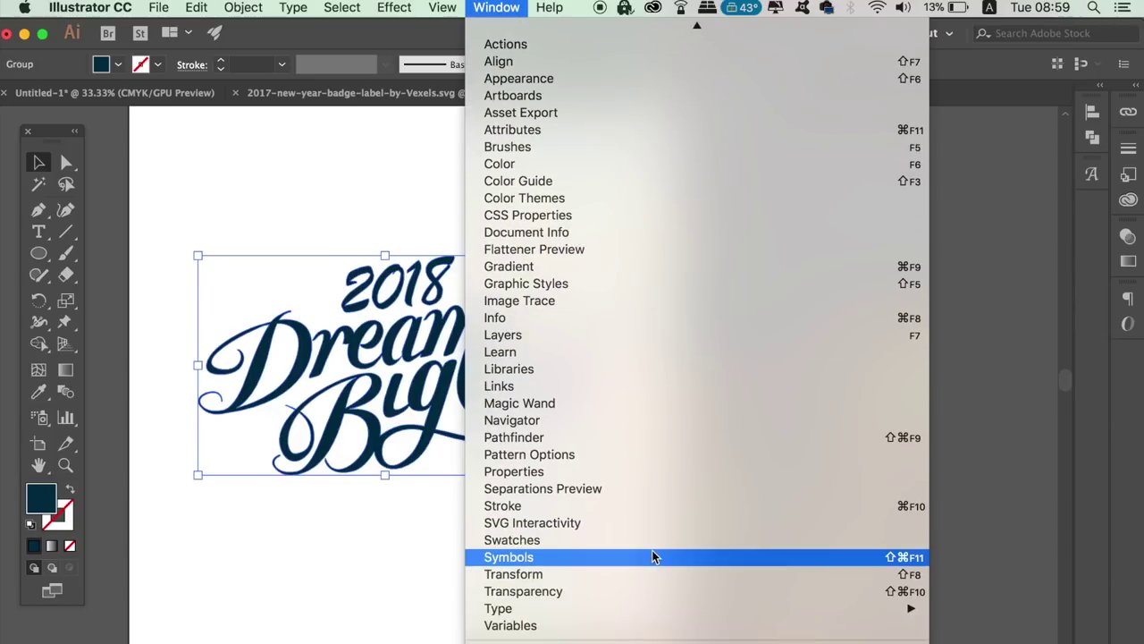
left_click(653, 543)
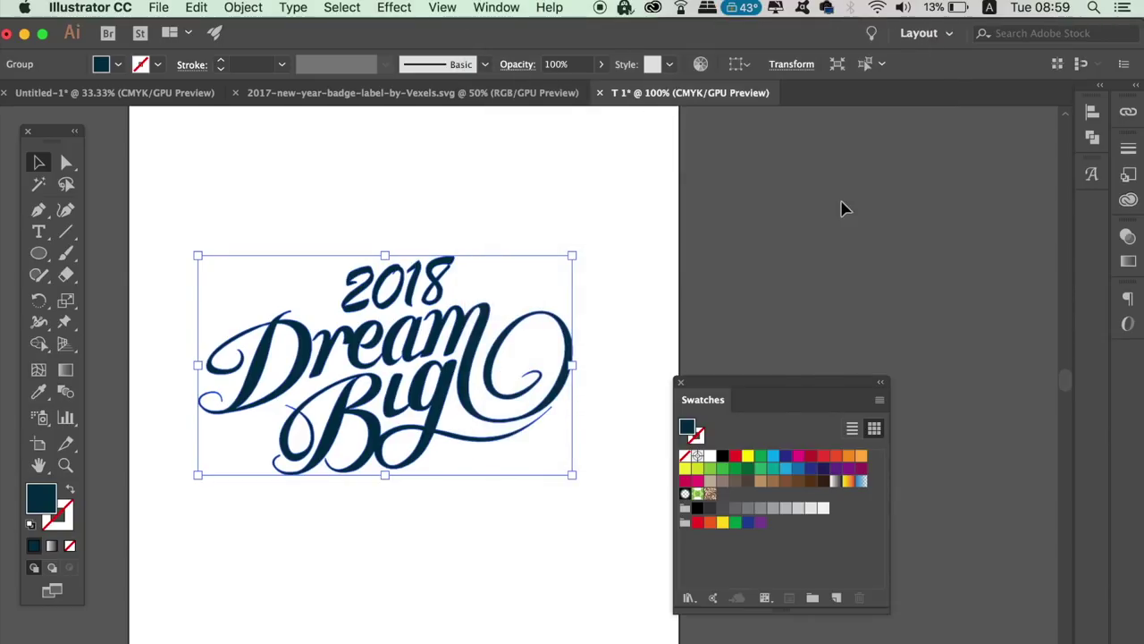
left_click_drag(808, 384, 860, 364)
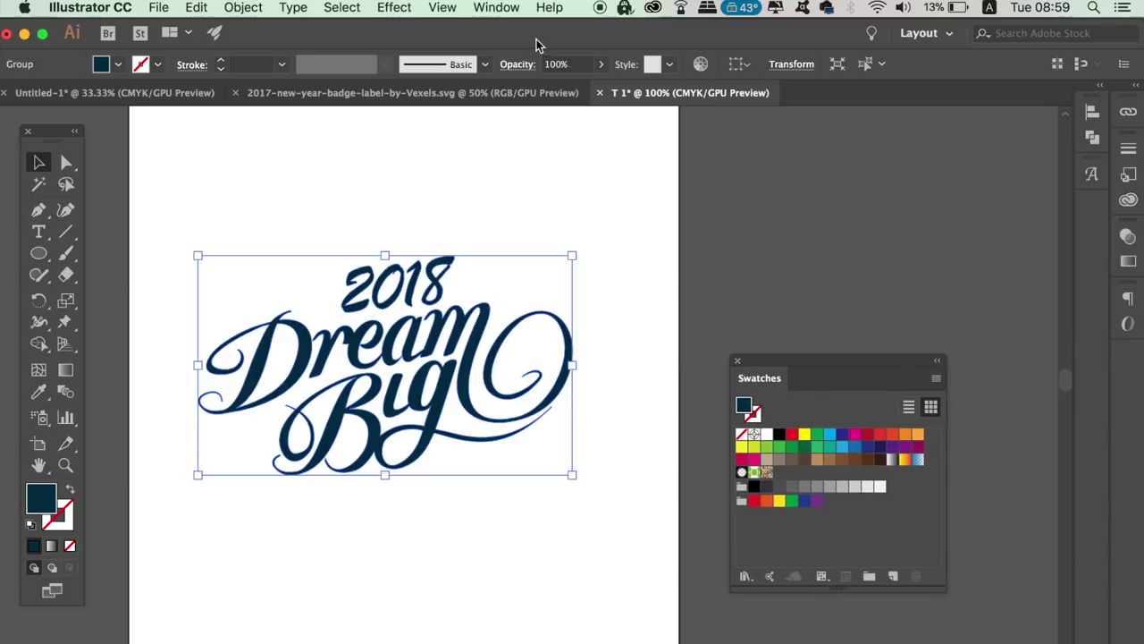
left_click(496, 7)
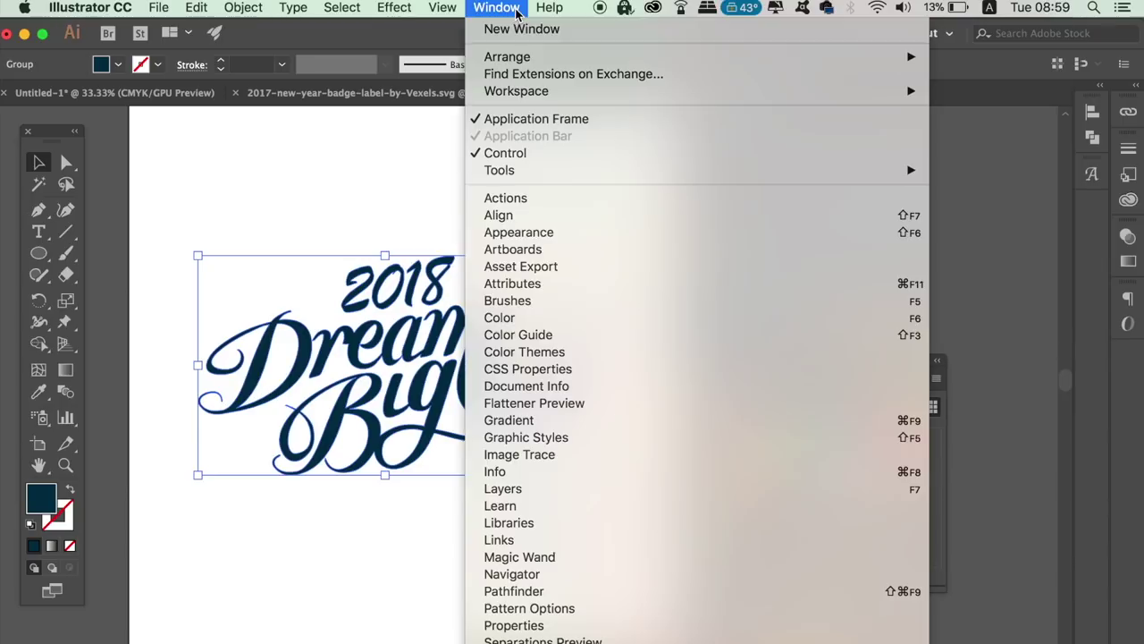
left_click(580, 318)
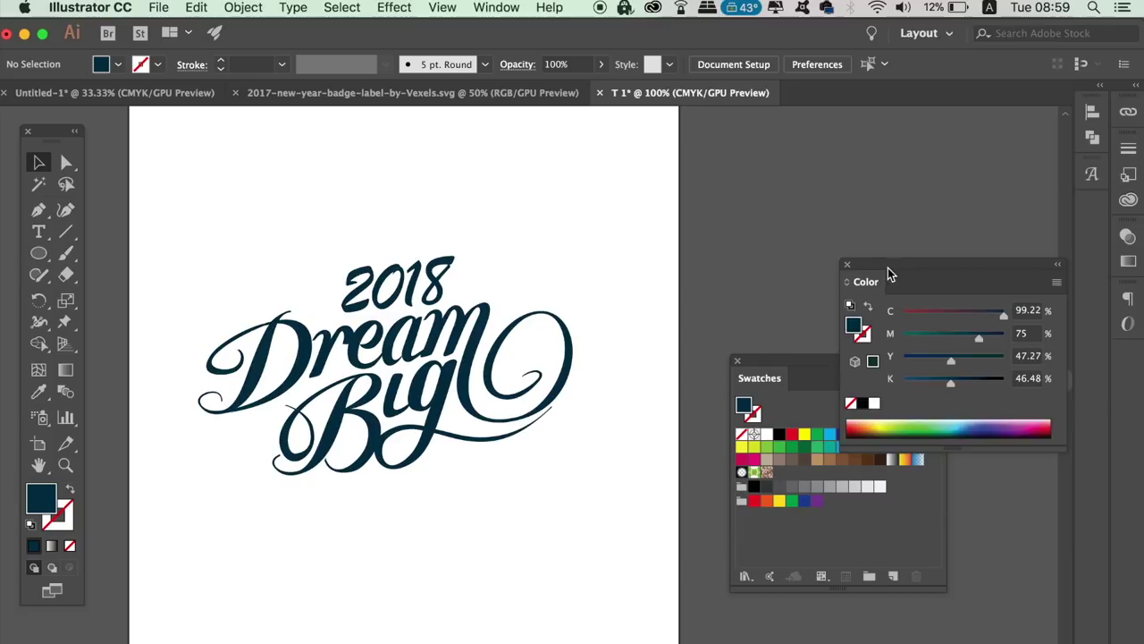
left_click_drag(888, 267, 789, 161)
left_click(401, 427)
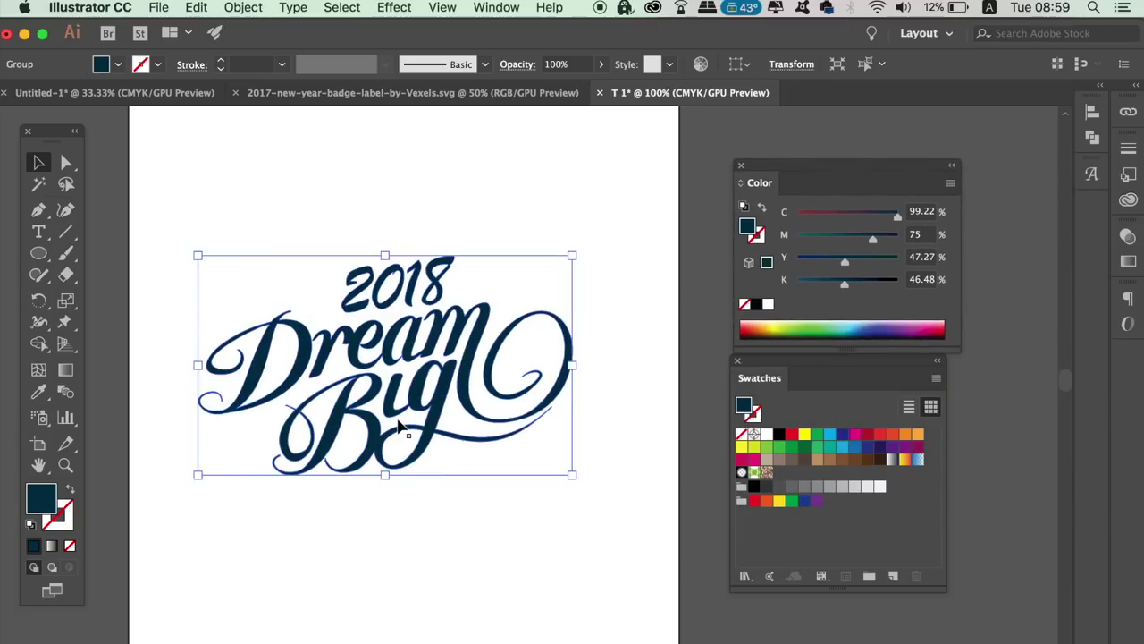
left_click(880, 279)
key("super+z")
left_click_drag(856, 168, 846, 144)
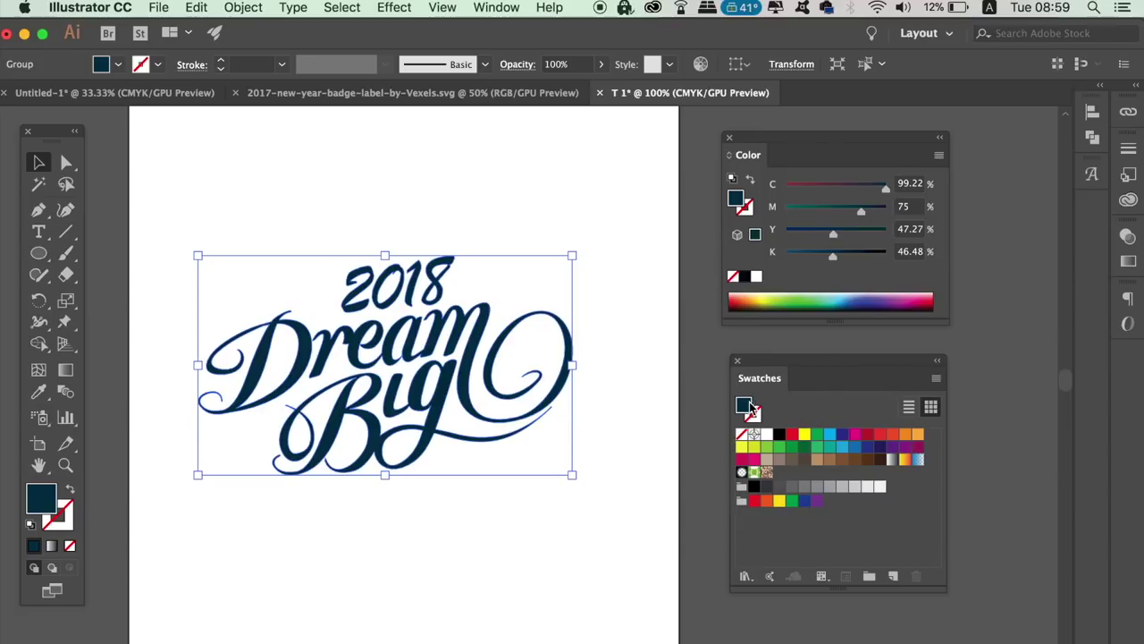
Save the lettering's dark teal C=99 M=75 Y=47 K=46 fill as a spot colour swatch
mouse_move(745, 407)
left_mouse_down()
mouse_move(822, 524)
mouse_move(838, 529)
mouse_move(765, 528)
mouse_move(758, 512)
left_mouse_up()
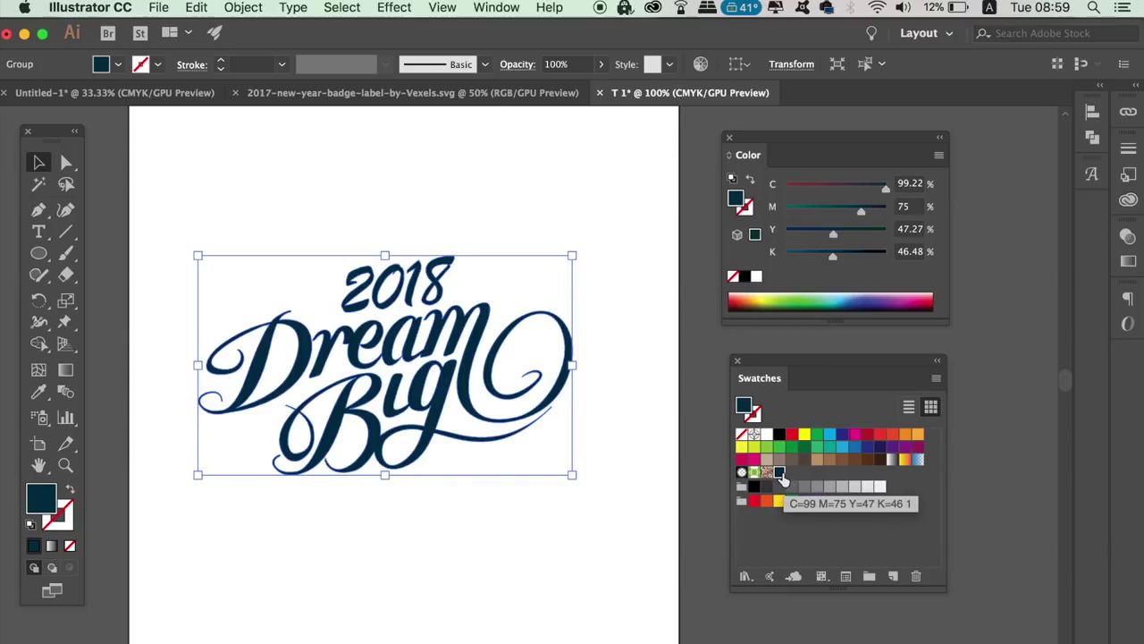
double_click(781, 474)
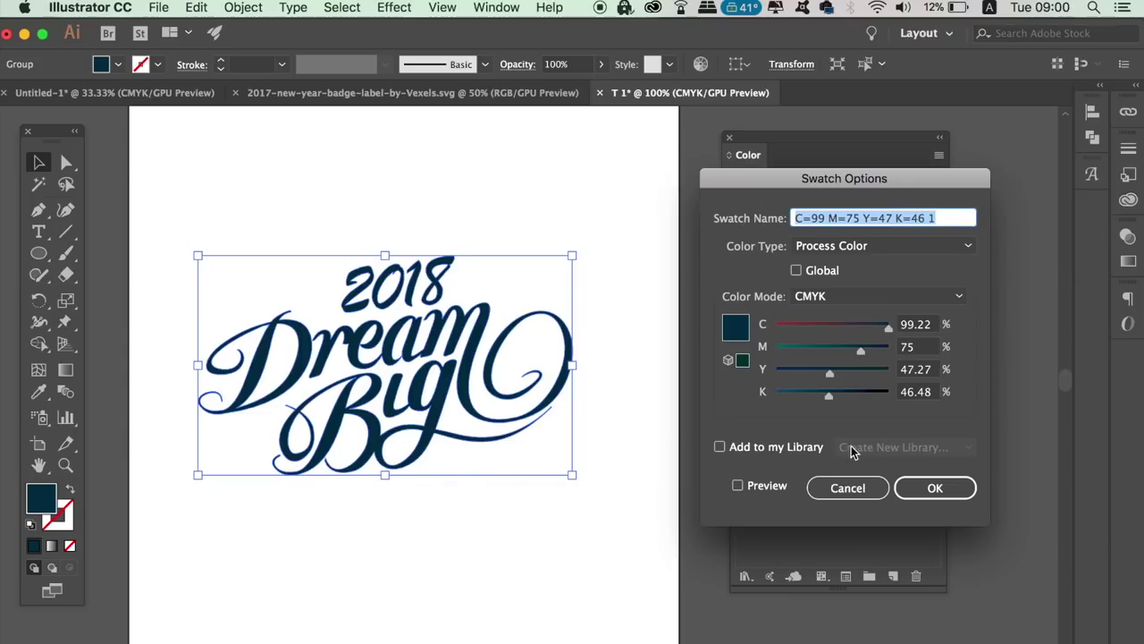
left_click(915, 249)
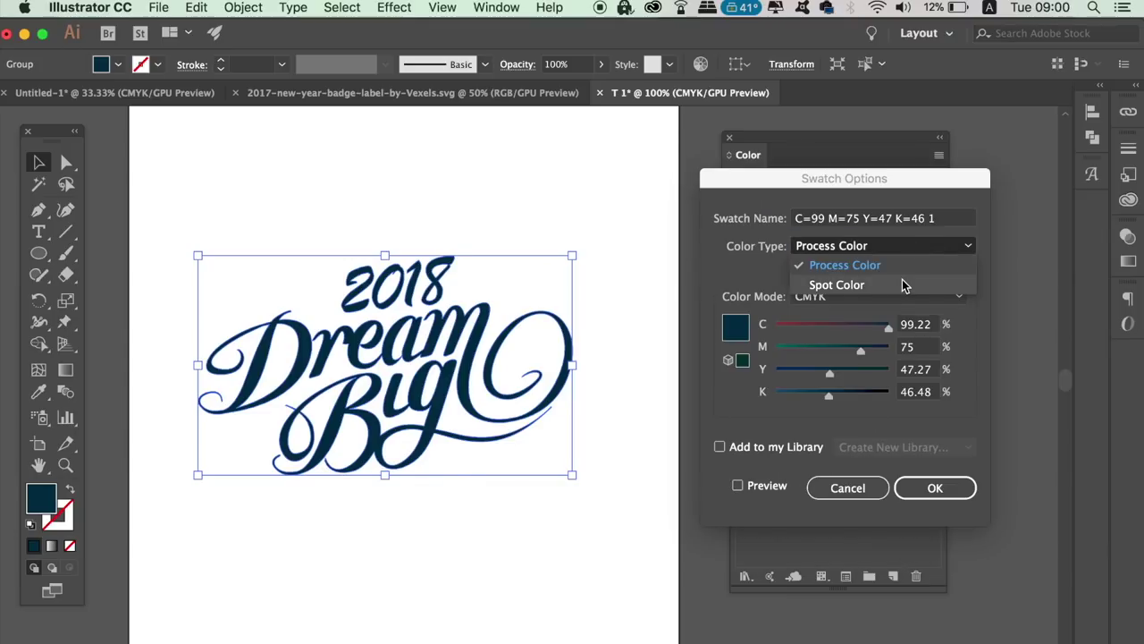
left_click(902, 285)
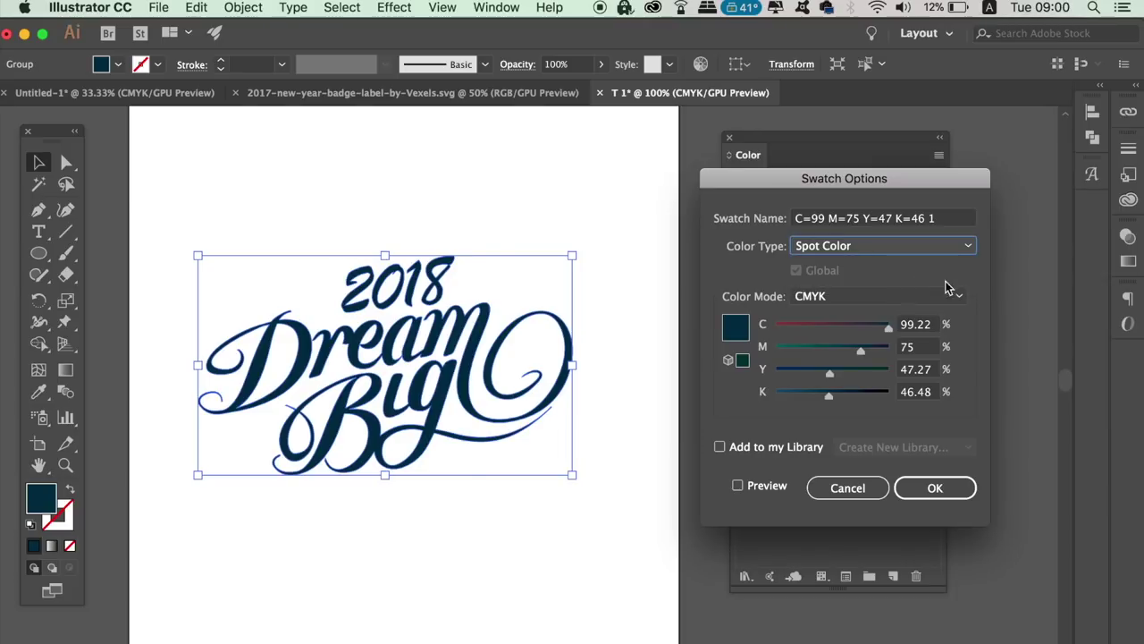
left_click(935, 490)
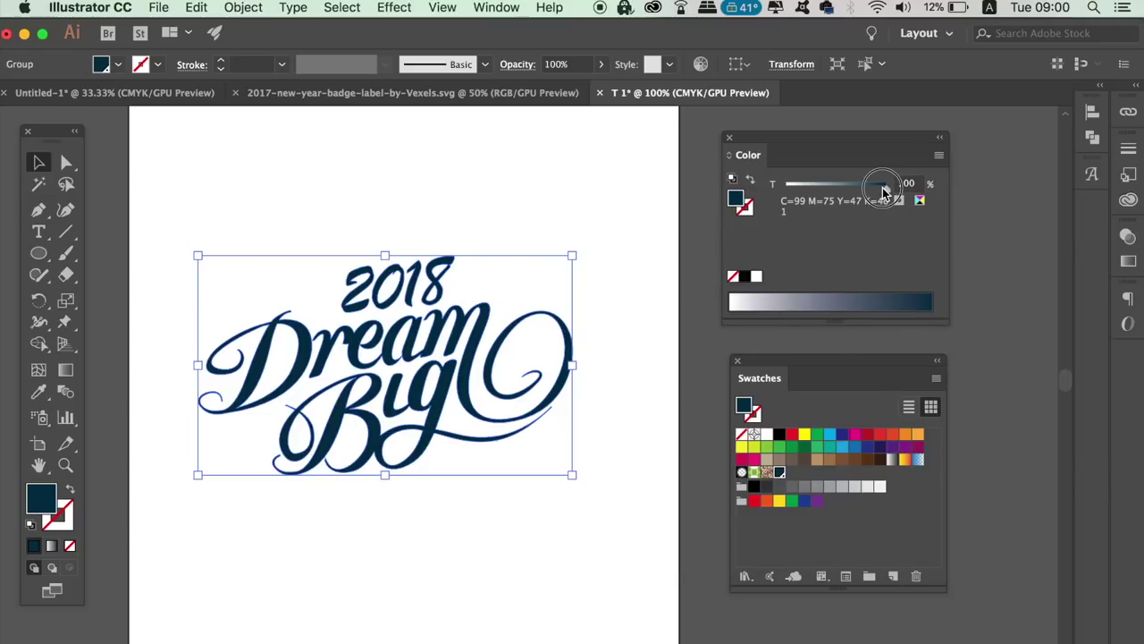
Set the lettering tint to 34%, nudge it, and realign the Color and Swatches panels
mouse_move(879, 188)
left_mouse_down()
mouse_move(793, 184)
mouse_move(890, 185)
left_mouse_up()
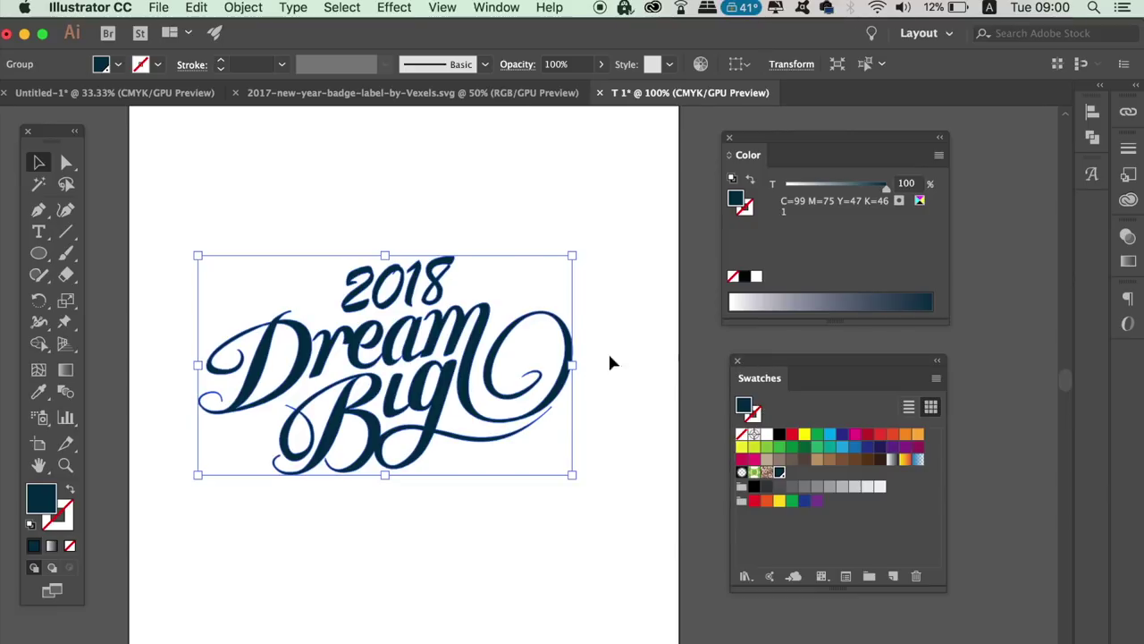
left_click_drag(505, 378, 547, 367)
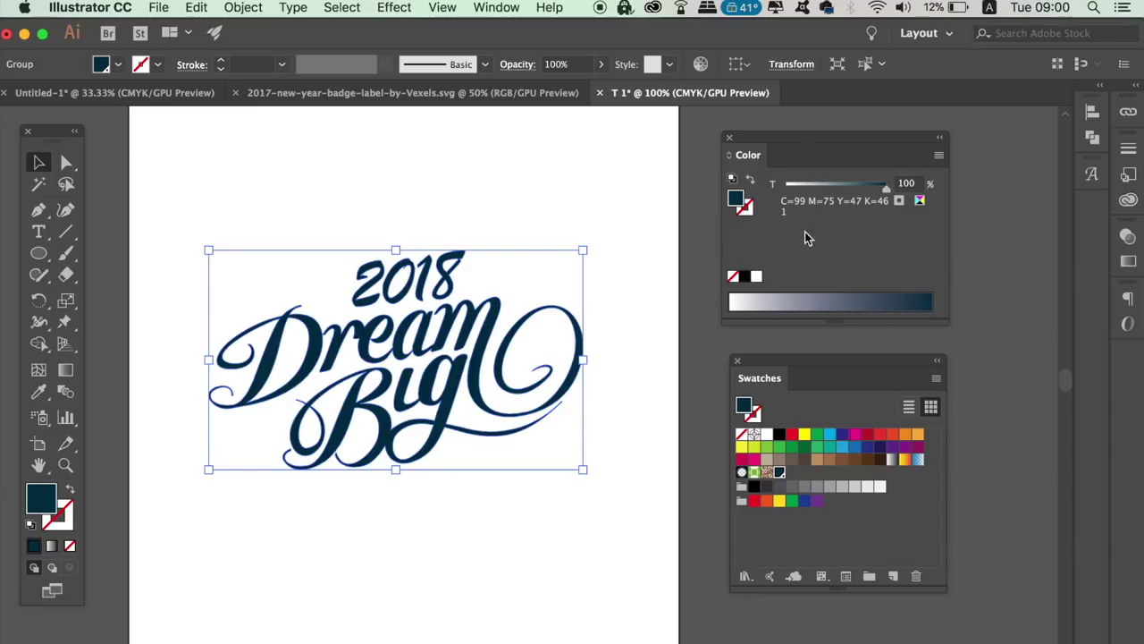
left_click_drag(798, 144, 885, 141)
left_click_drag(792, 365, 872, 350)
left_click(768, 405)
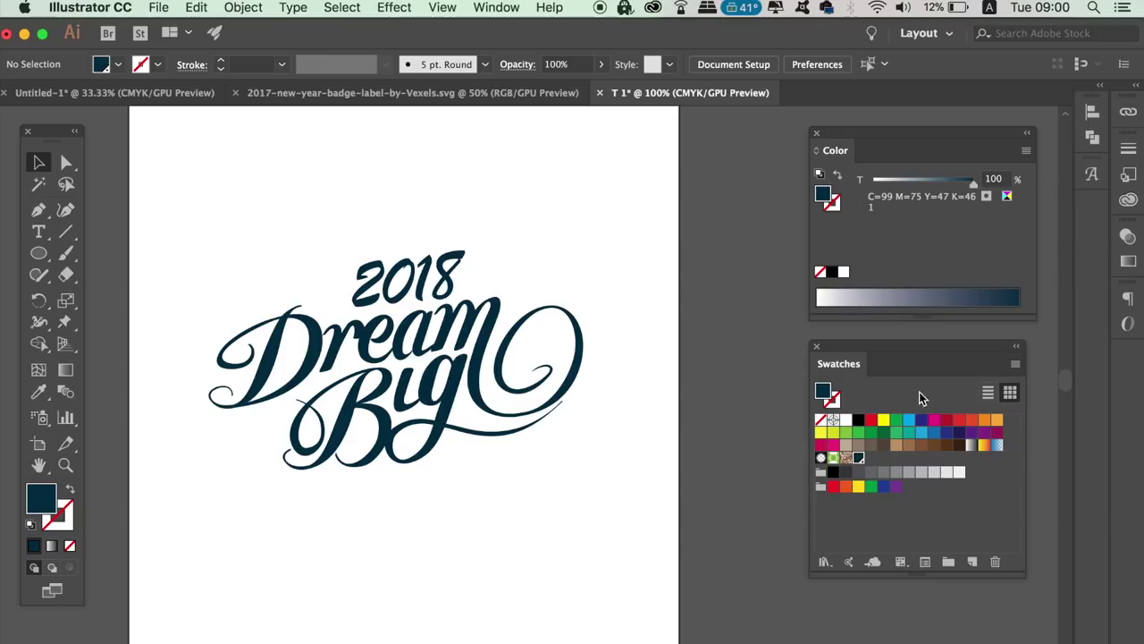
Create a new swatch colour group named 't'
left_click(1013, 363)
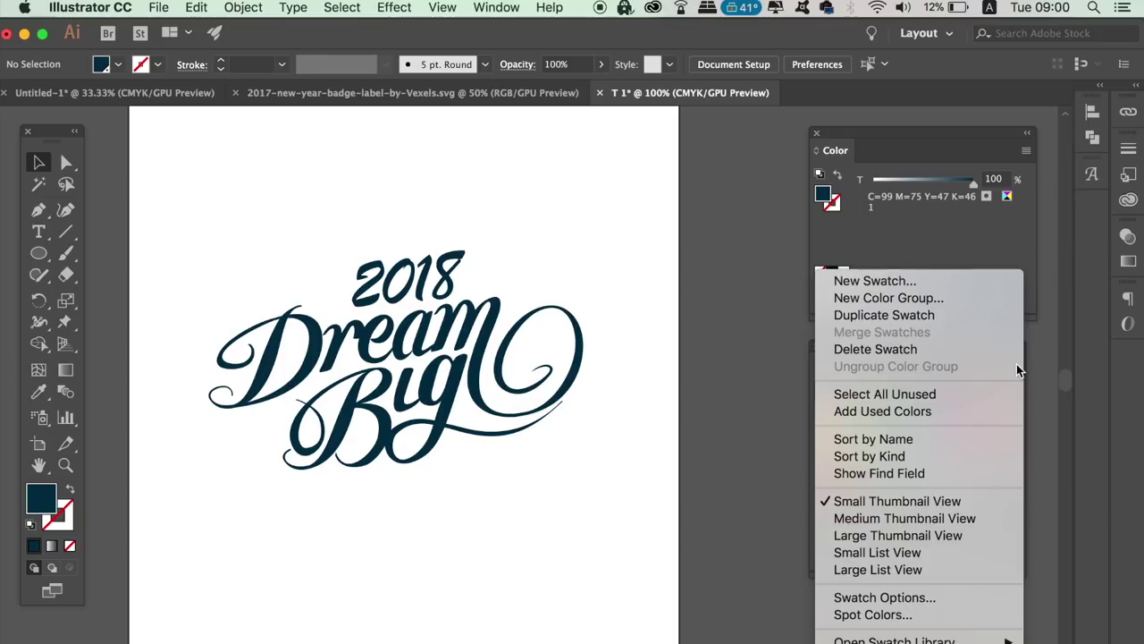
left_click(941, 298)
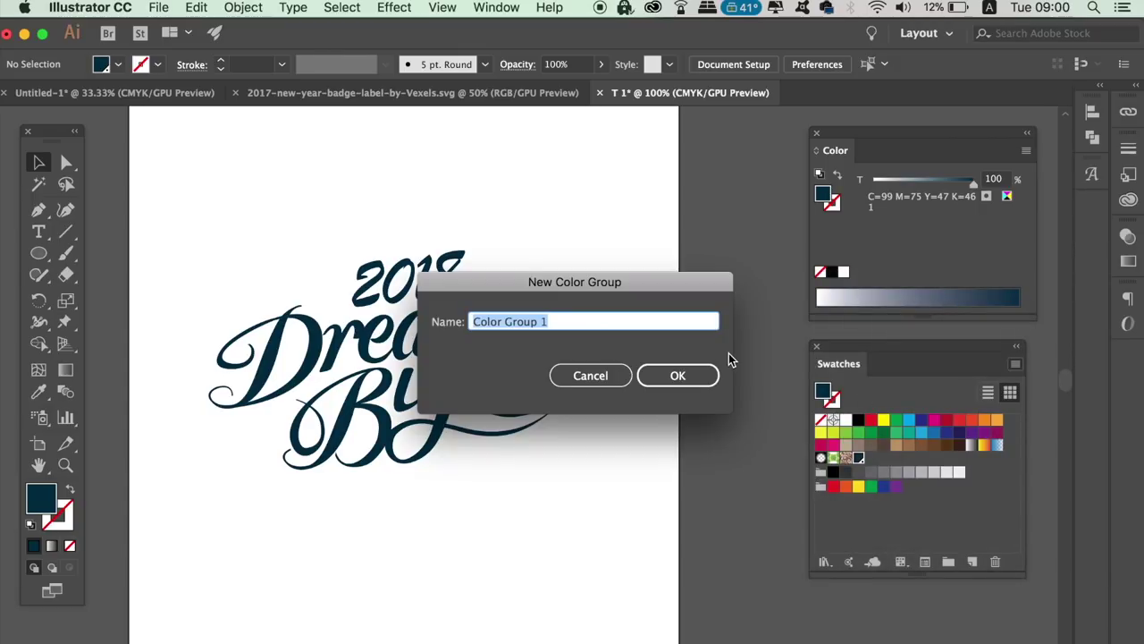
type("t shirt spot colours")
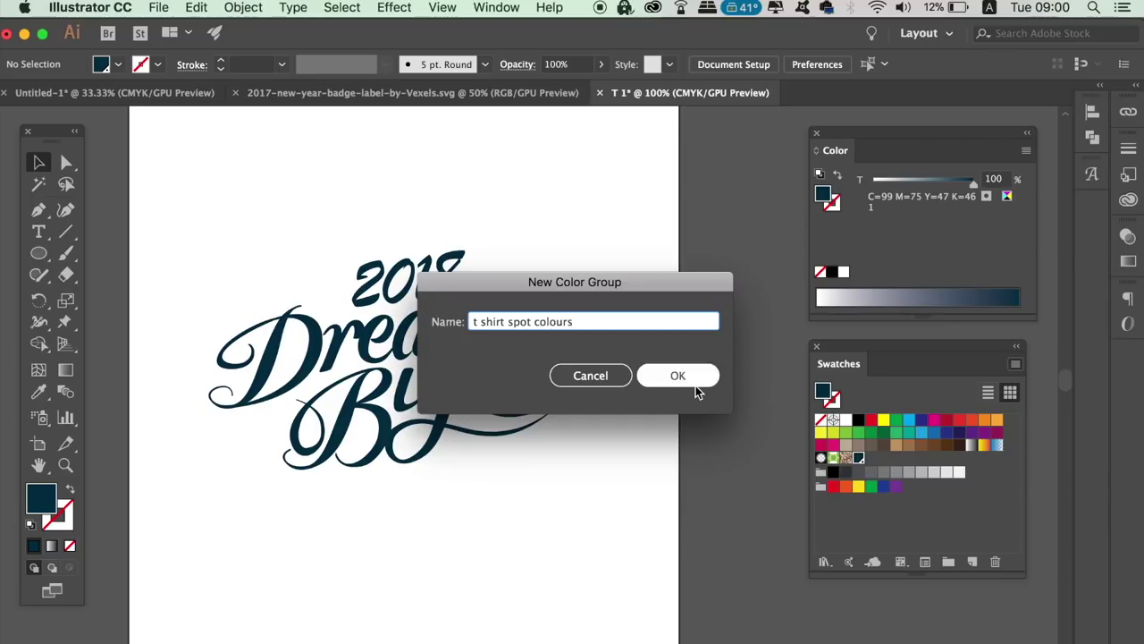
left_click(696, 385)
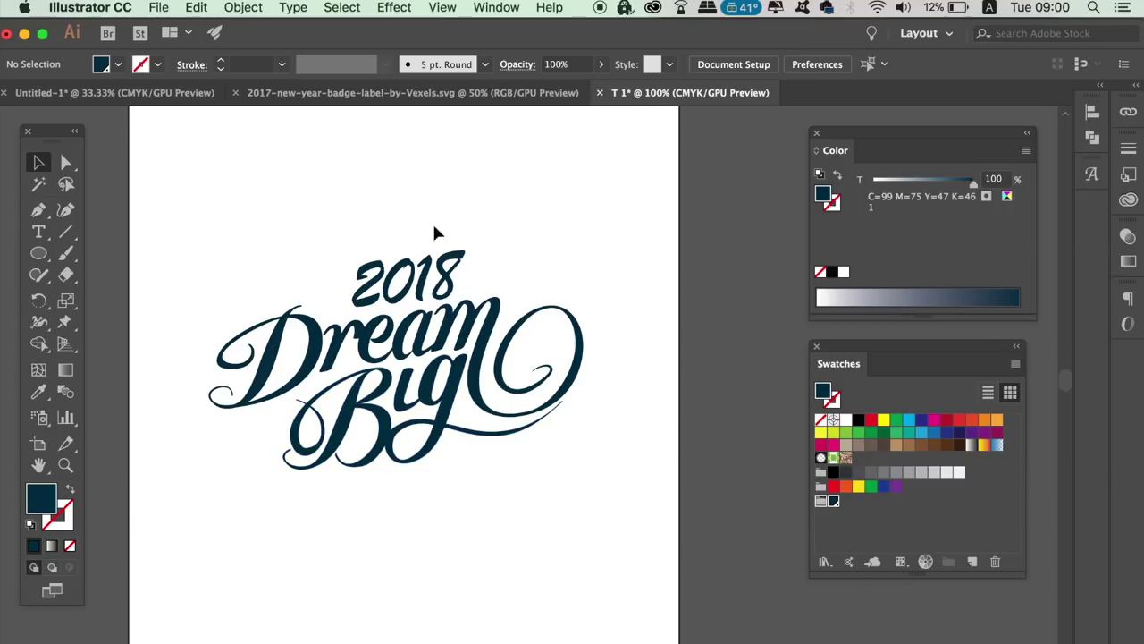
Add the C35 M100 Y35 K10 purple as a swatch in the group and make it a spot colour
left_click(984, 434)
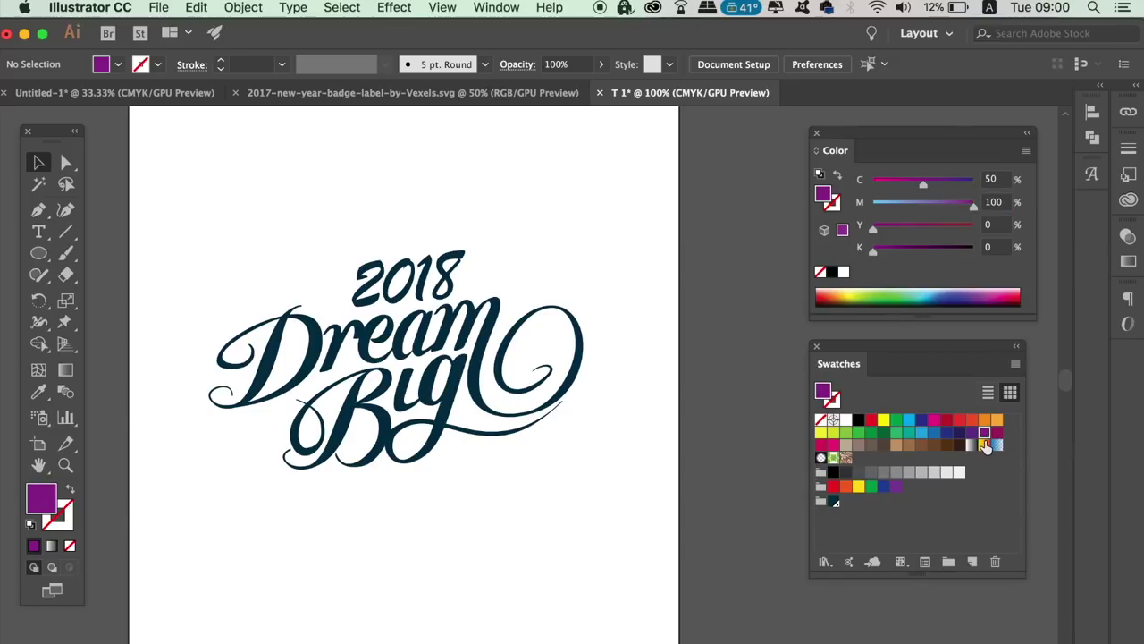
left_click(997, 432)
left_click(901, 507)
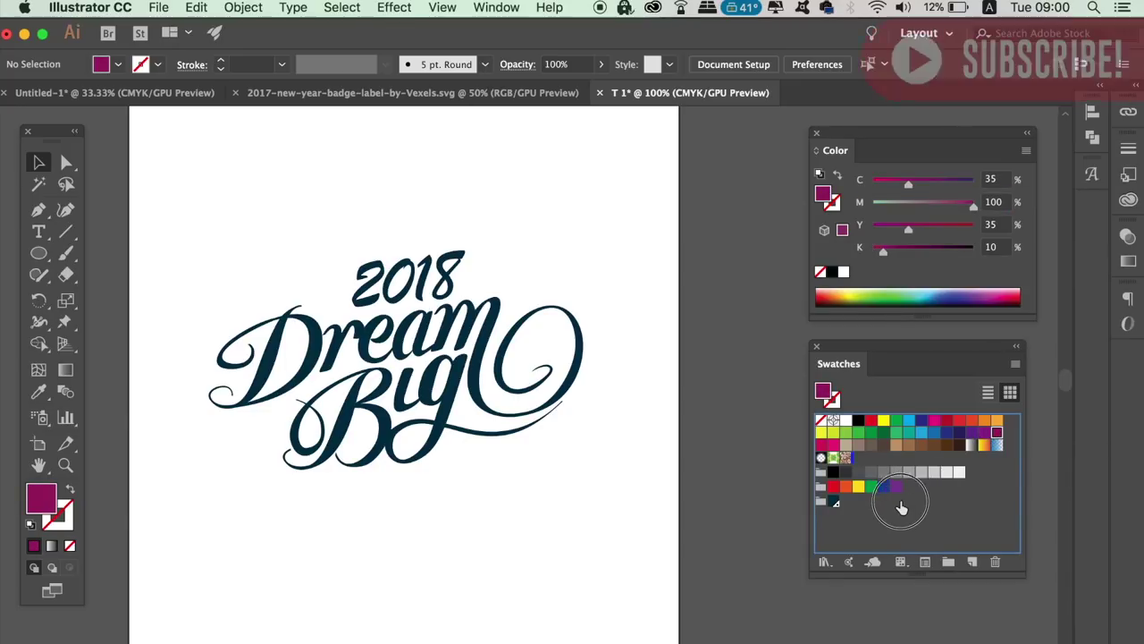
left_click(845, 505)
left_click(832, 505)
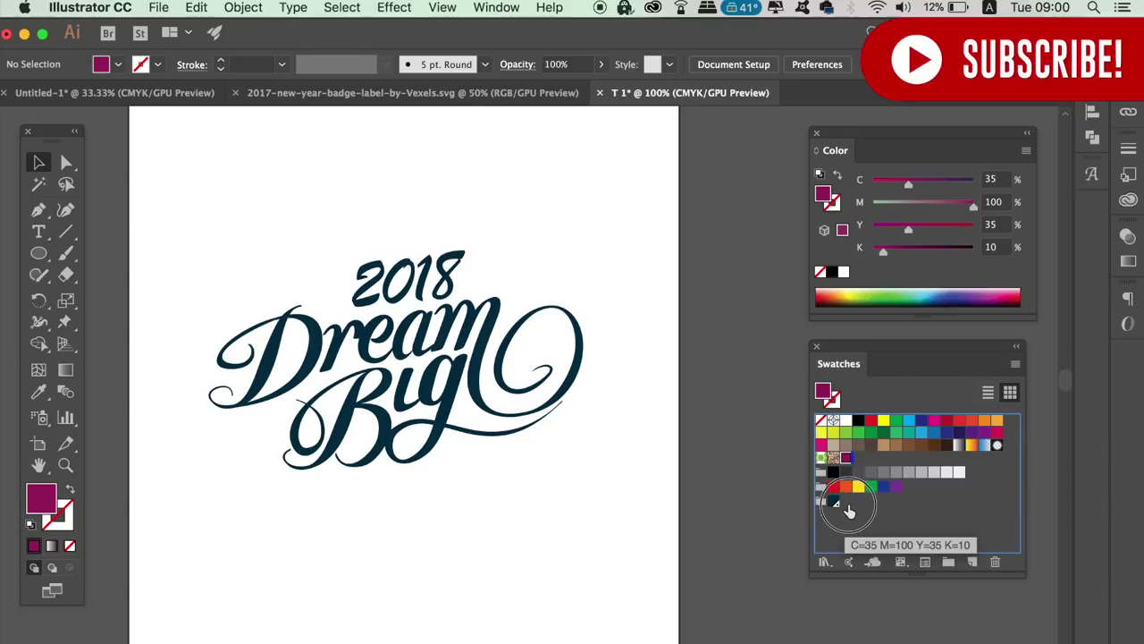
left_click_drag(830, 508, 834, 510)
double_click(834, 503)
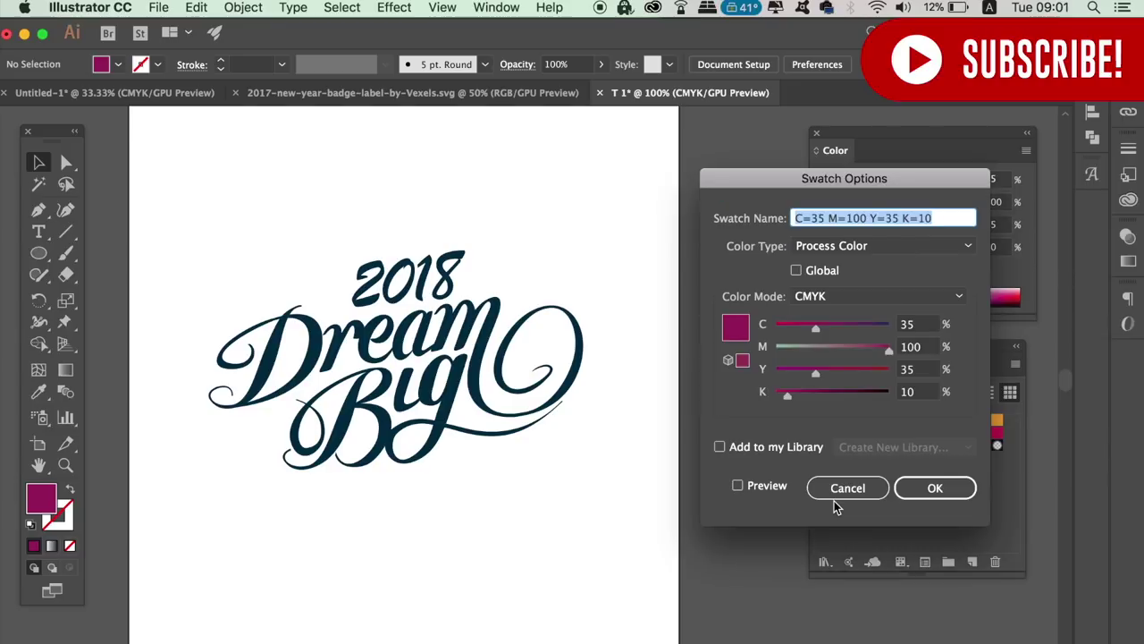
left_click(898, 251)
left_click(888, 281)
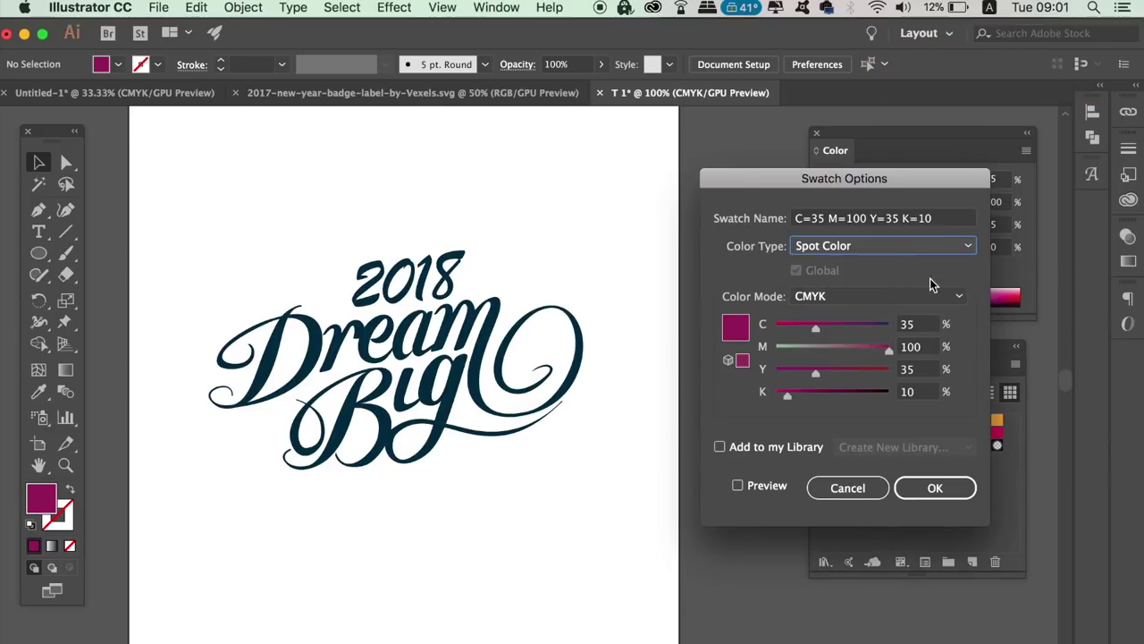
left_click(939, 495)
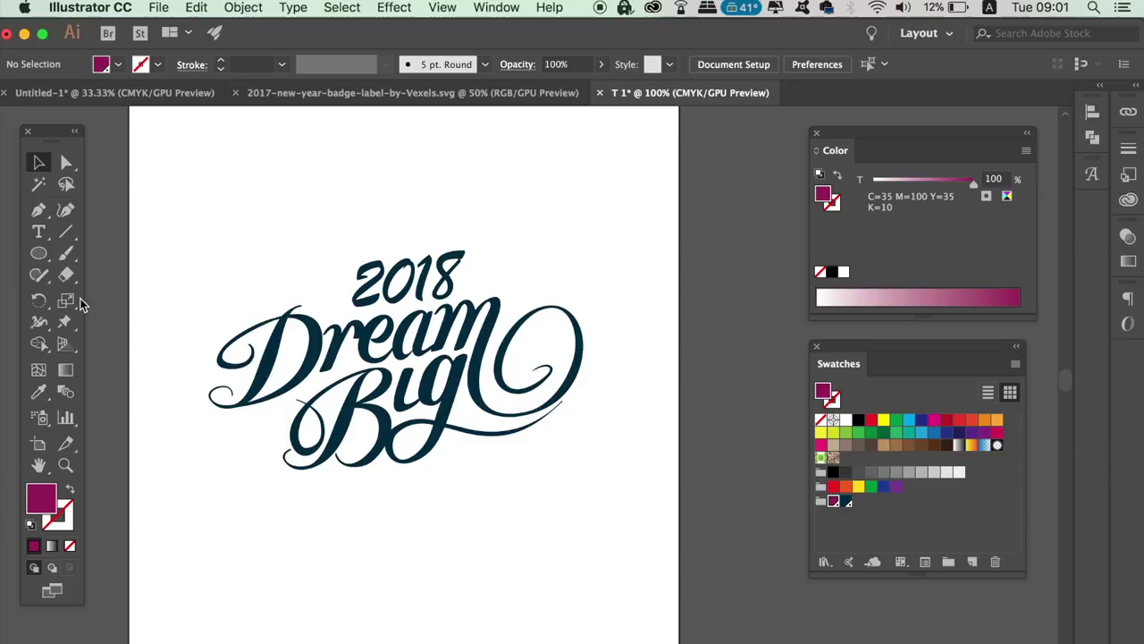
Draw a 2.7 in purple circle over the lettering and send it to the back
left_click(39, 253)
key("l")
left_click(126, 297)
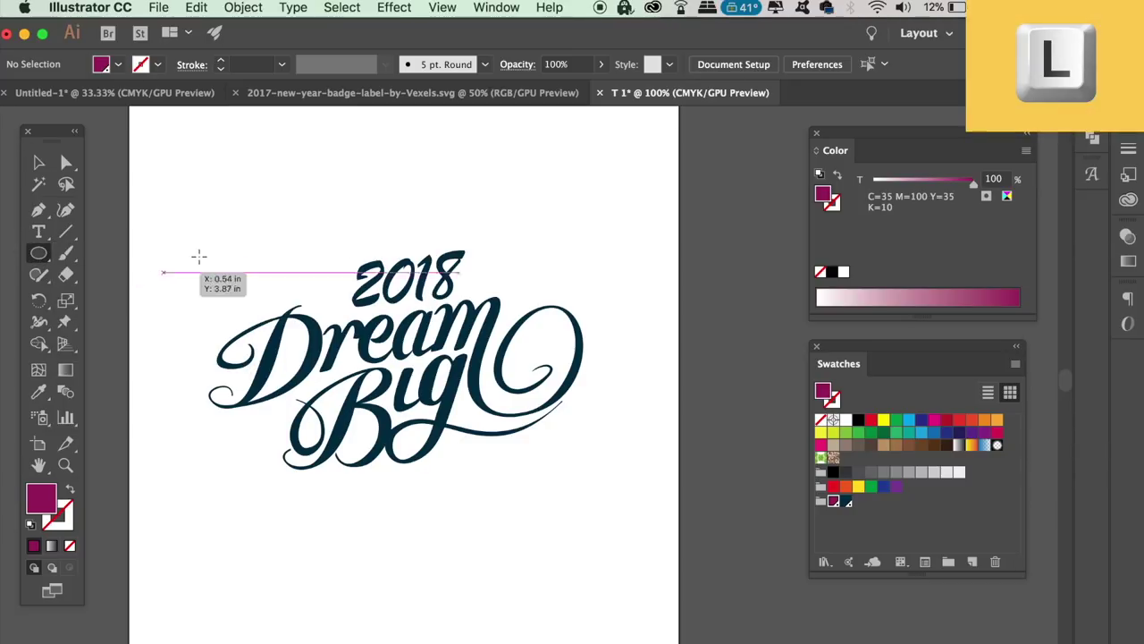
left_click_drag(219, 216, 559, 487)
left_click(237, 7)
mouse_move(259, 46)
left_click(465, 97)
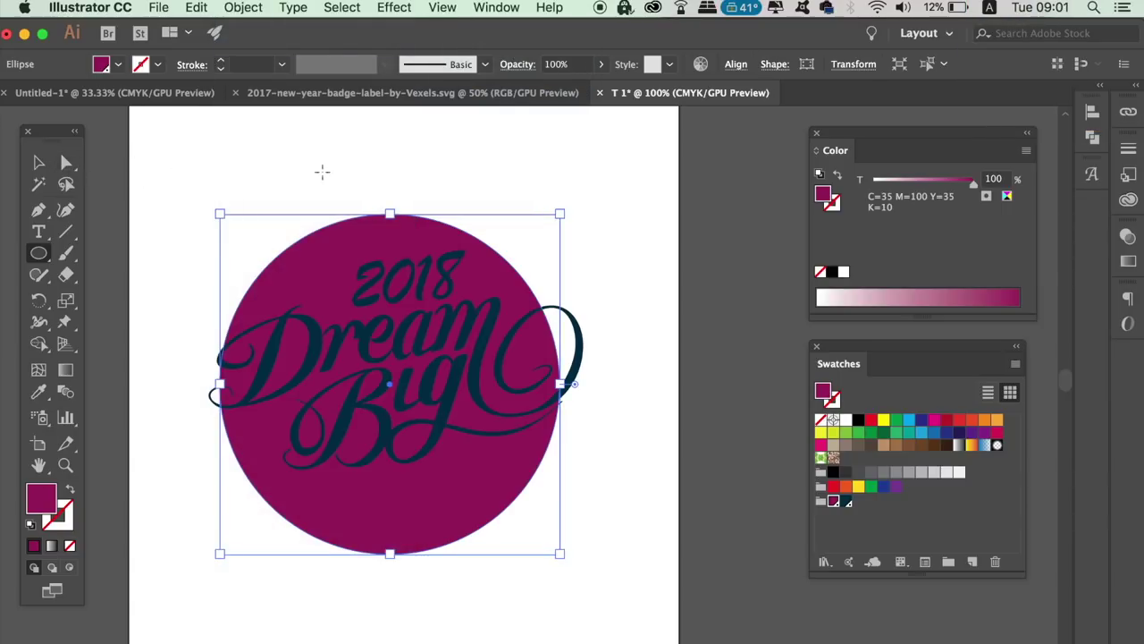
Try yellow and orange fills on the 2018 Dream Big lettering, then shrink it inside the circle
key("v")
left_click(615, 193)
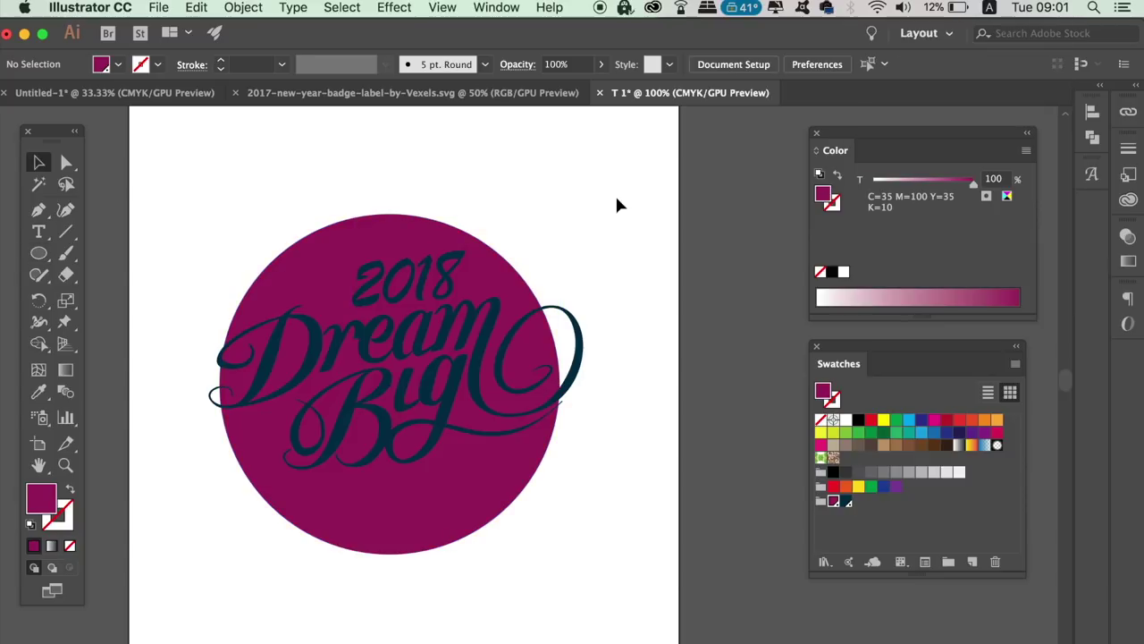
left_click(443, 368)
left_click(821, 433)
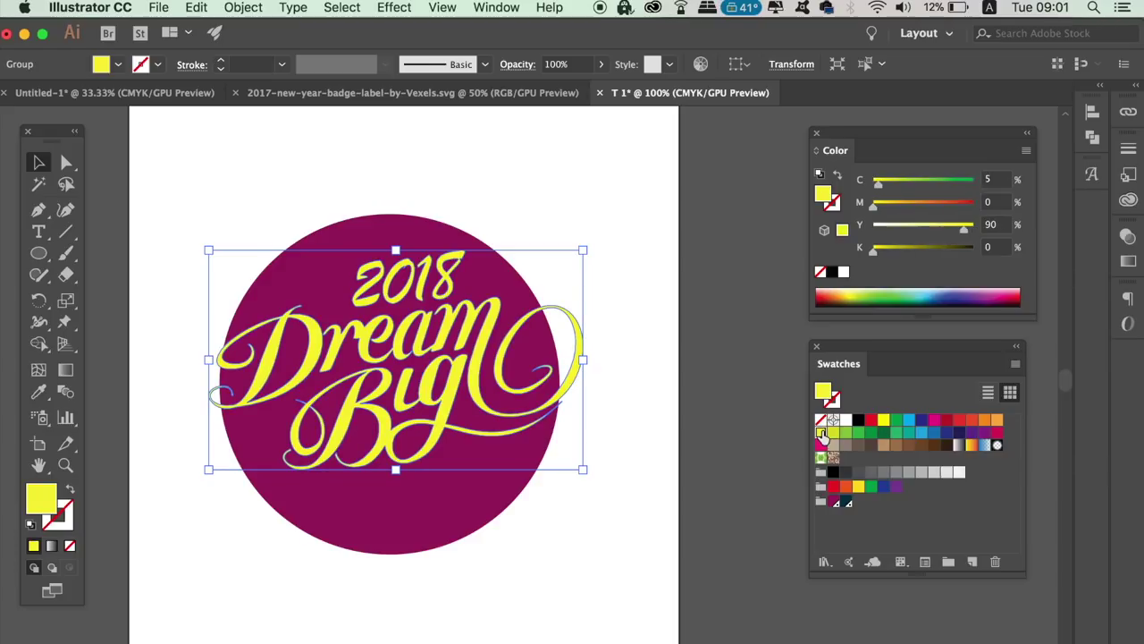
left_click(973, 444)
left_click(883, 419)
left_click_drag(582, 249, 513, 292)
left_click_drag(500, 394, 529, 392)
left_click(608, 402)
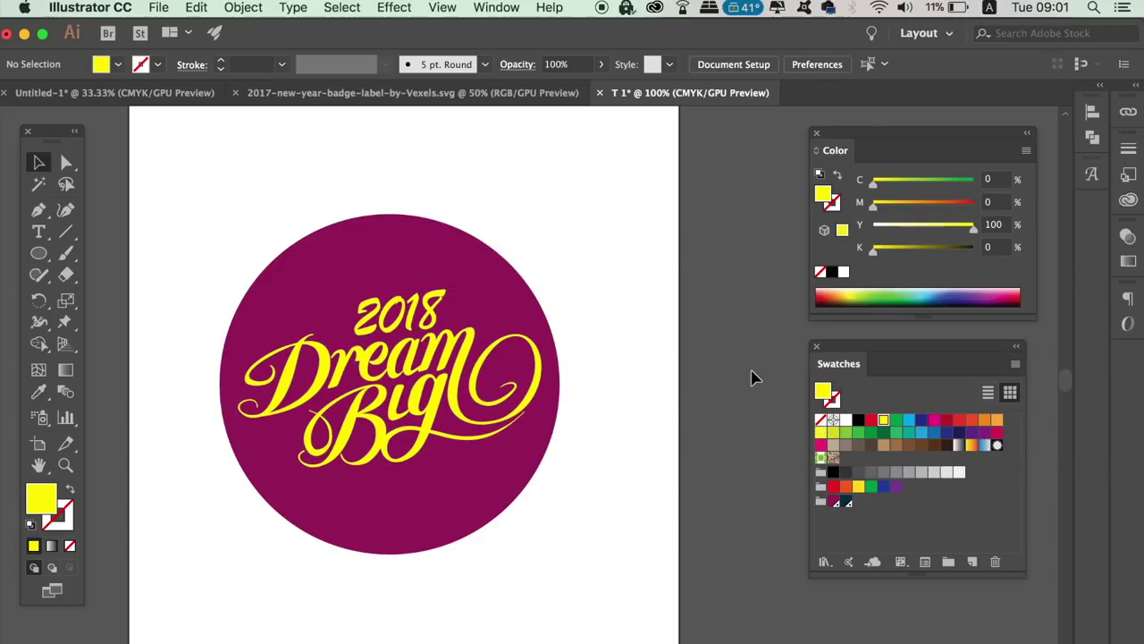
Fill the lettering orange and shift it slightly down and right
left_click(475, 416)
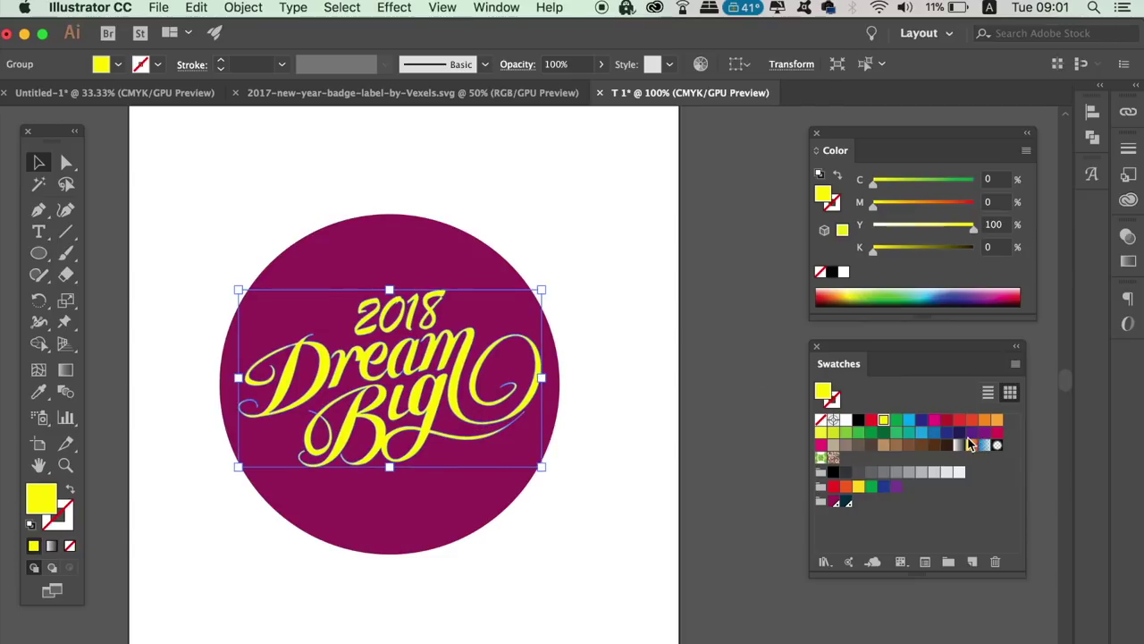
left_click(960, 434)
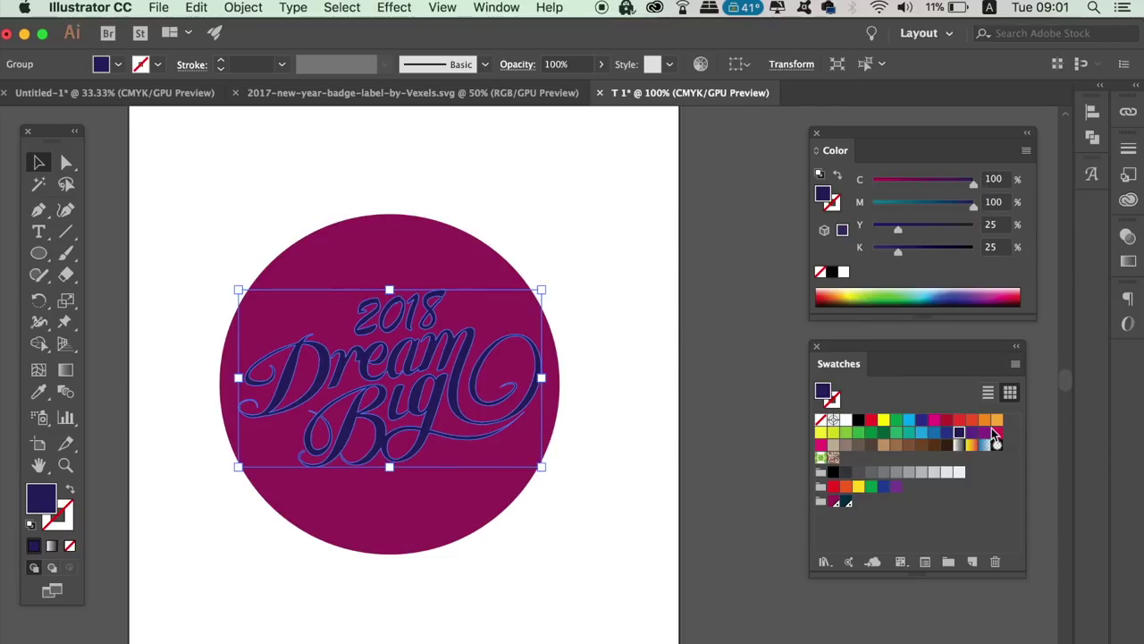
left_click(996, 421)
left_click(481, 498)
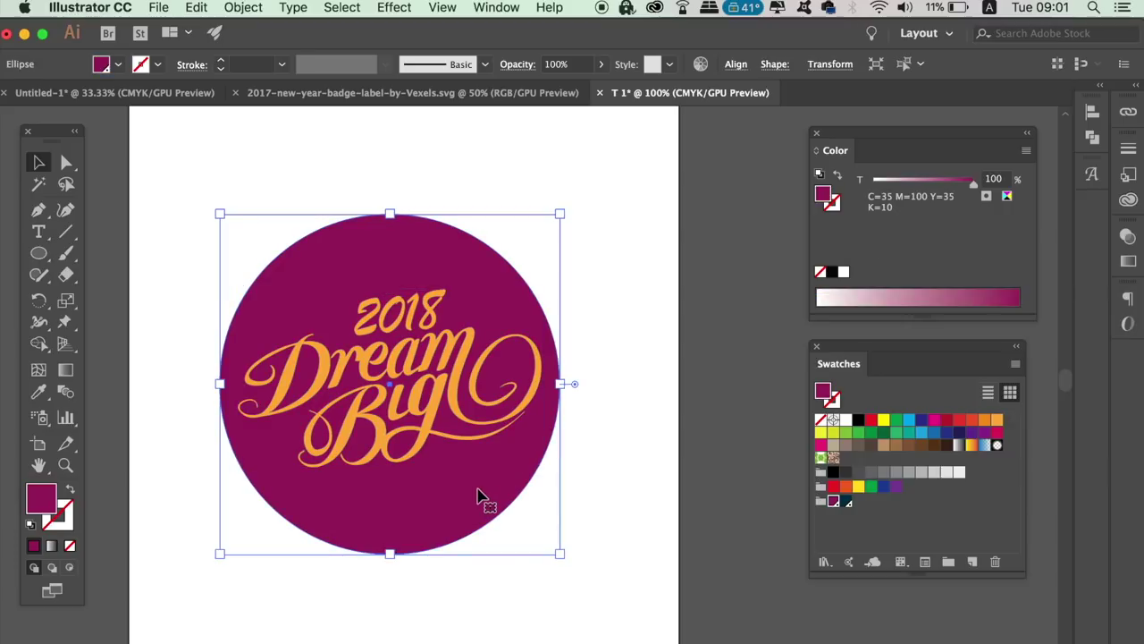
left_click(705, 482)
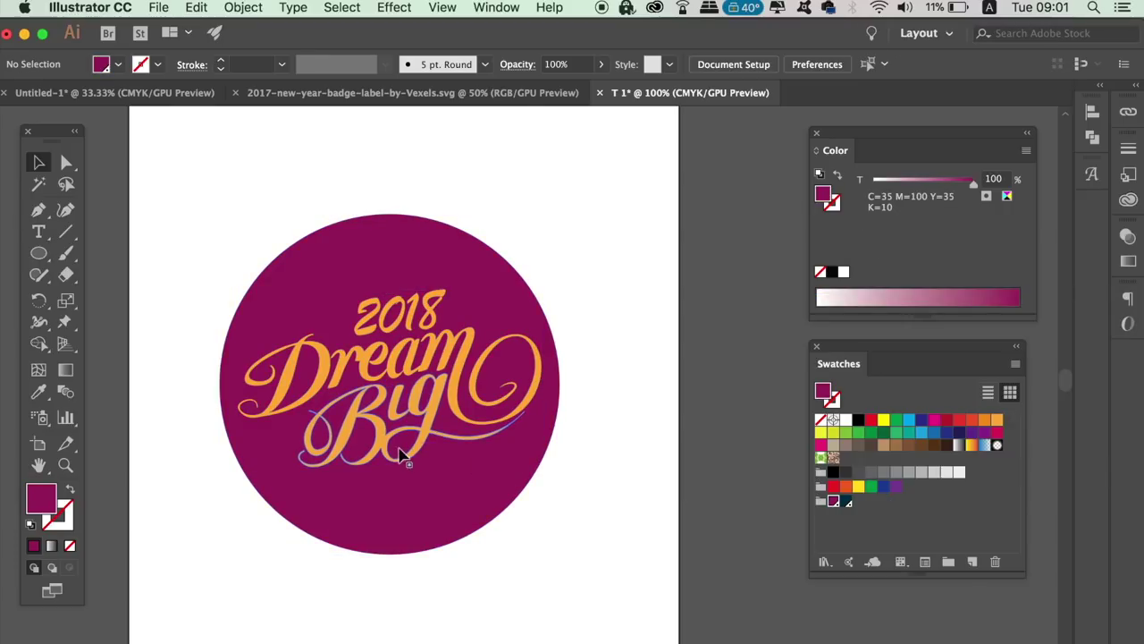
left_click_drag(389, 439, 400, 458)
left_click(556, 485)
Fine-tune the lettering's size and nudge it left so it fits the circle
key("super+minus")
key("super+equal")
left_click(462, 420)
left_click_drag(541, 466, 554, 483)
key("Left")
key("Left")
key("Left")
key("Left")
key("Left")
key("Left")
key("Left")
key("Left")
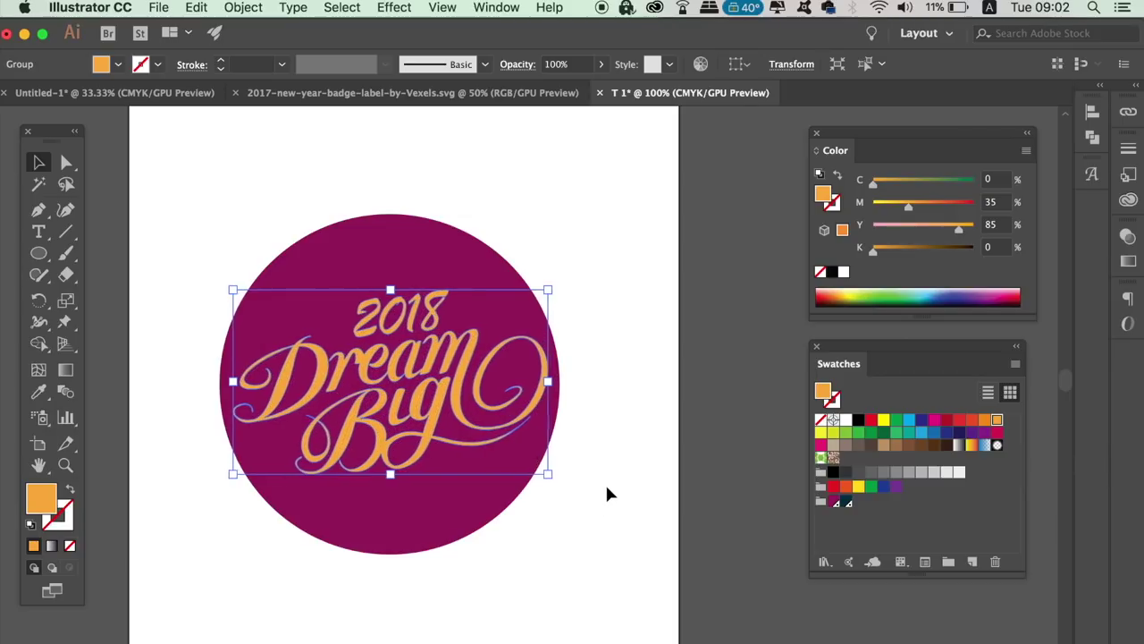
left_click(703, 555)
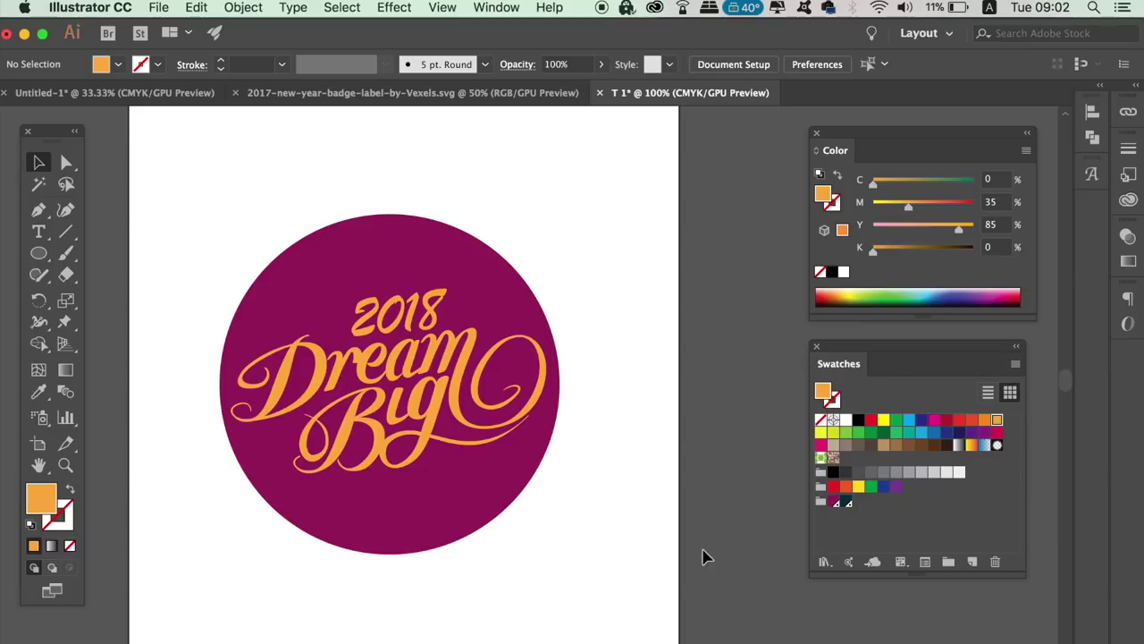
key("super+minus")
key("super+minus")
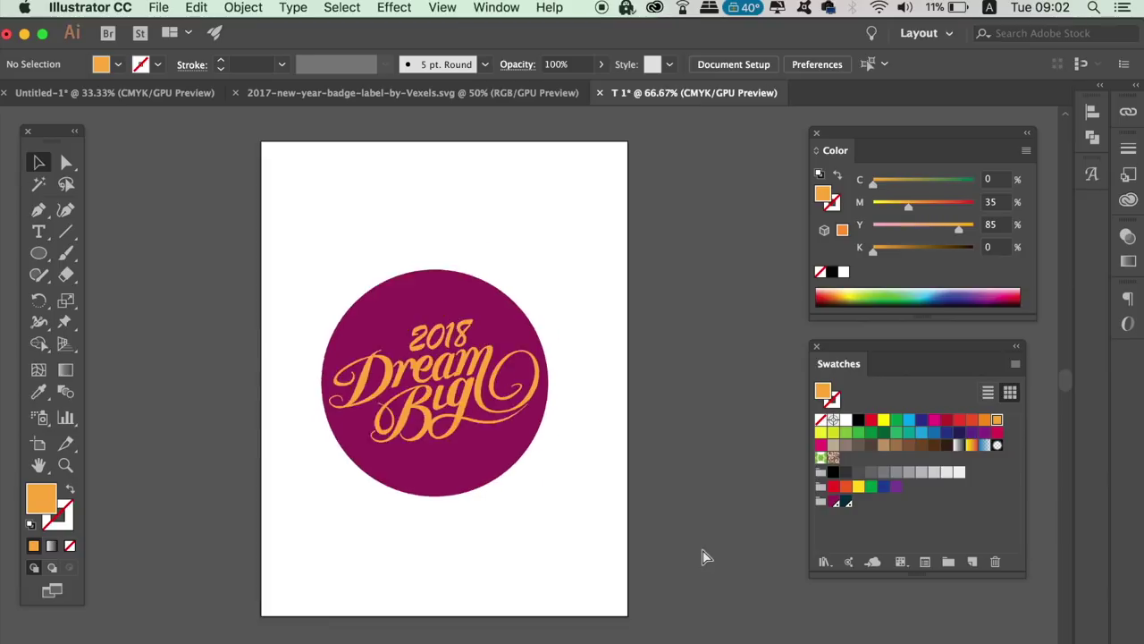
key("super+equal")
key("super+equal")
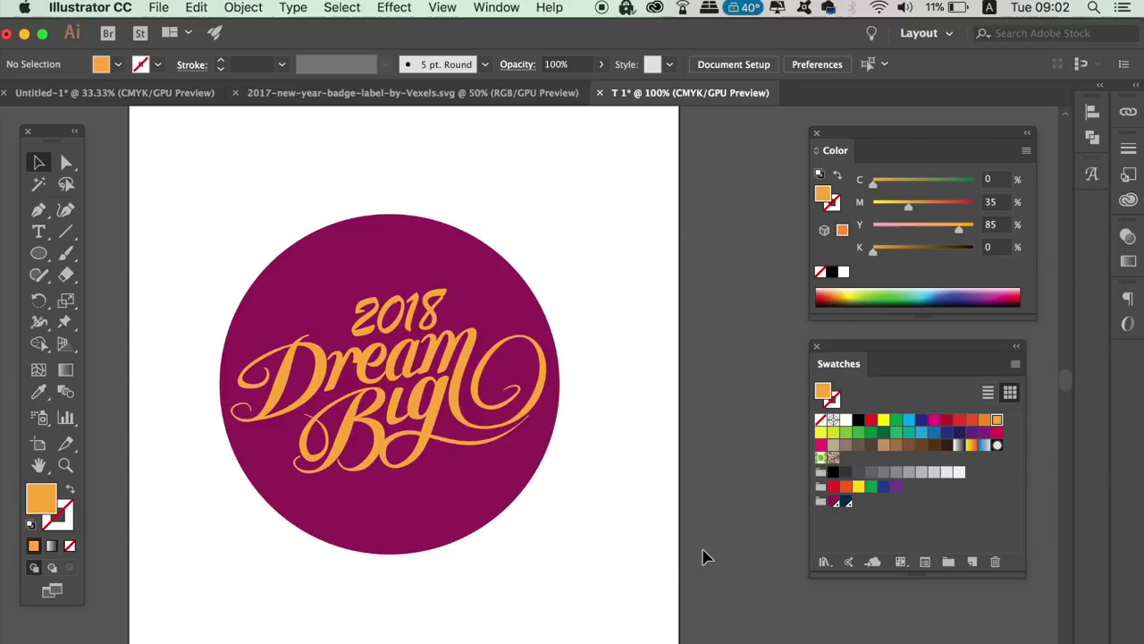
left_click(493, 438)
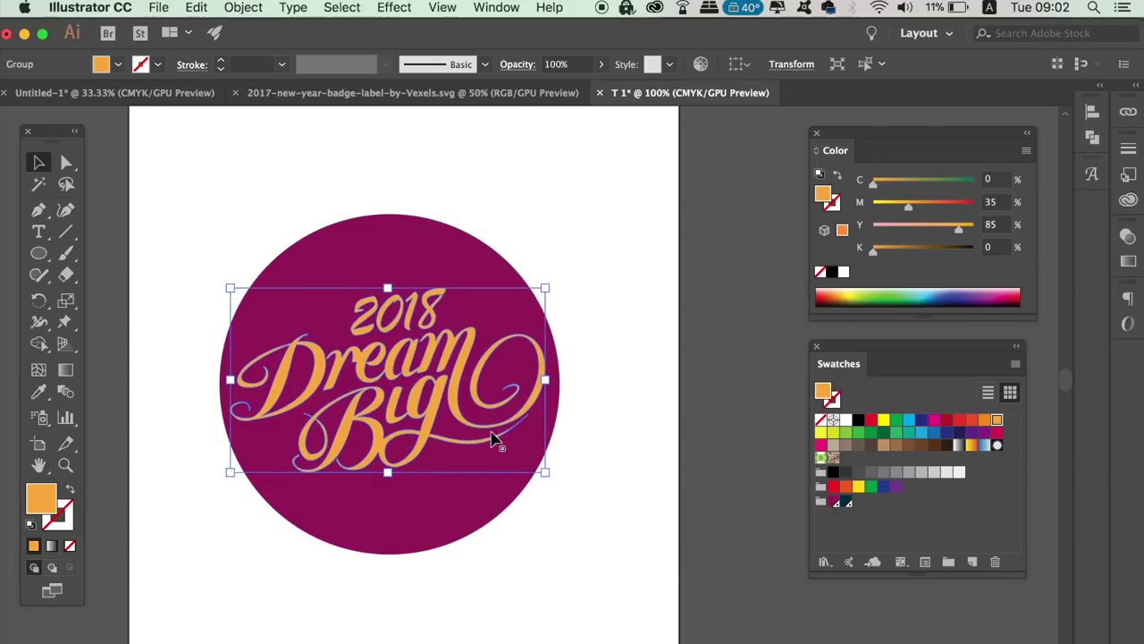
left_click(652, 487)
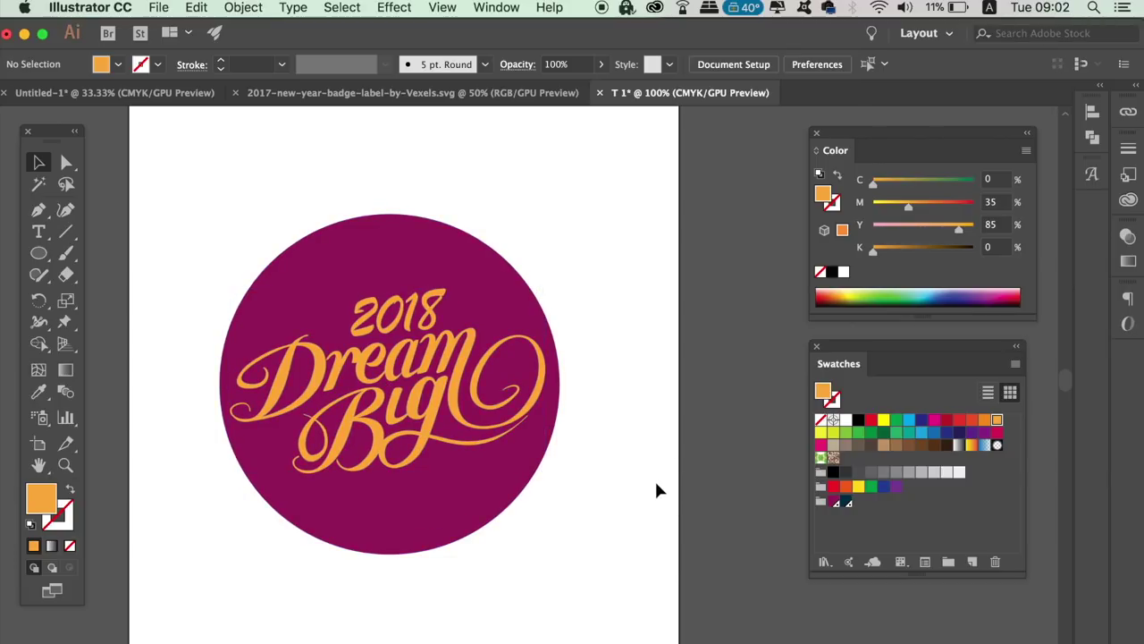
left_click_drag(656, 486, 679, 460)
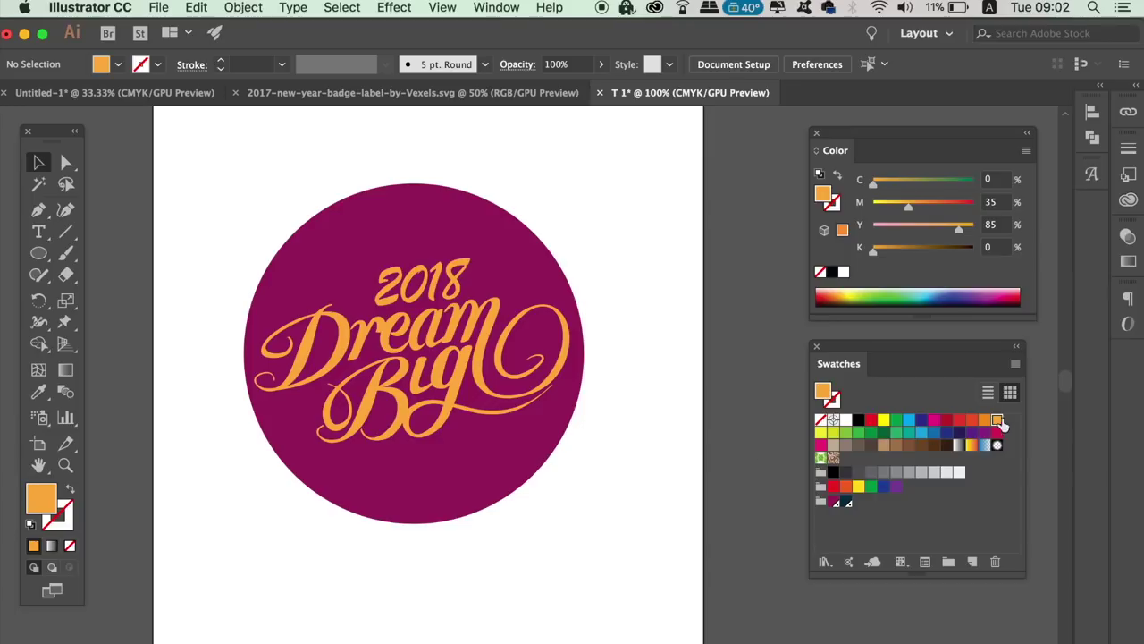
Add the orange C=0 M=35 Y=85 K=0 swatch to the colour group and make it a spot colour
left_click_drag(1005, 422, 832, 511)
double_click(834, 505)
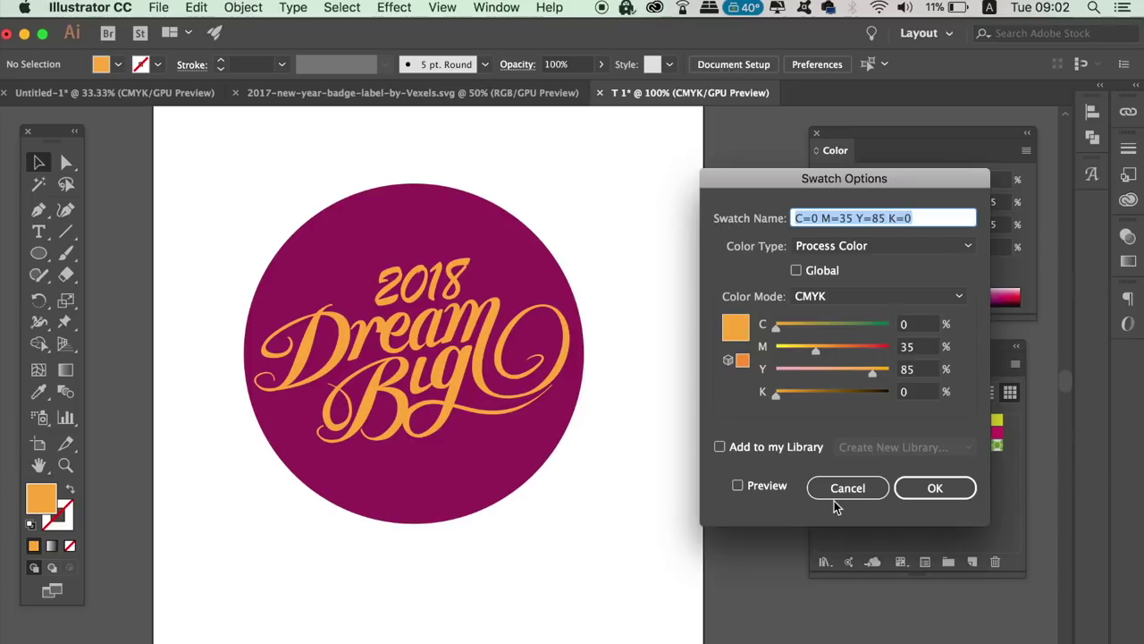
left_click(845, 557)
left_click(380, 402)
double_click(833, 501)
left_click(896, 249)
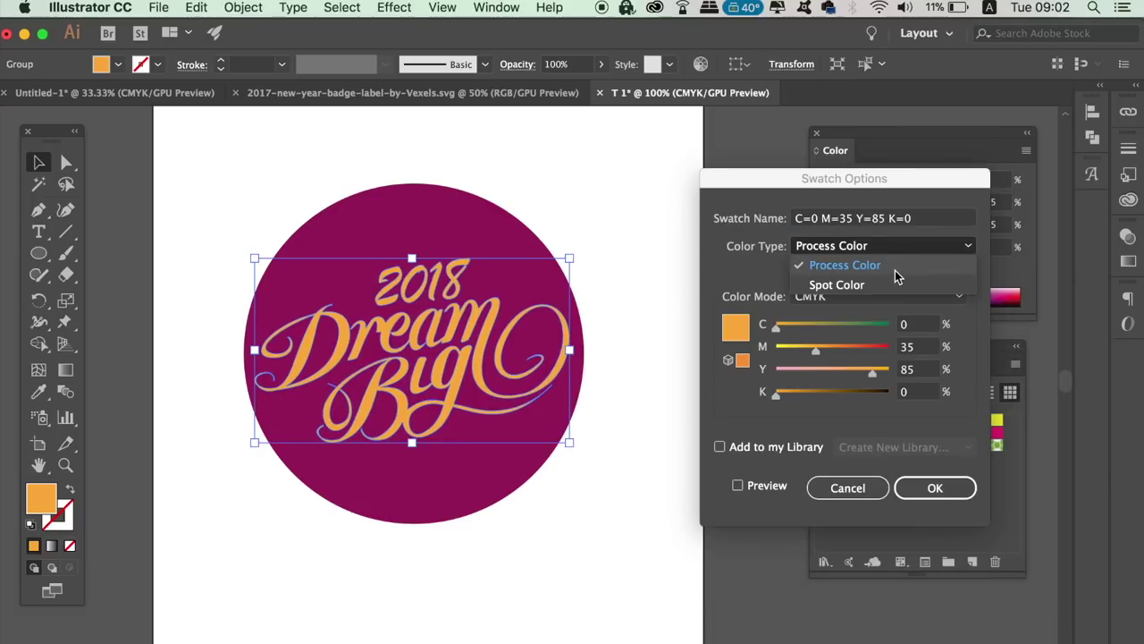
left_click(894, 279)
left_click(930, 487)
left_click(740, 529)
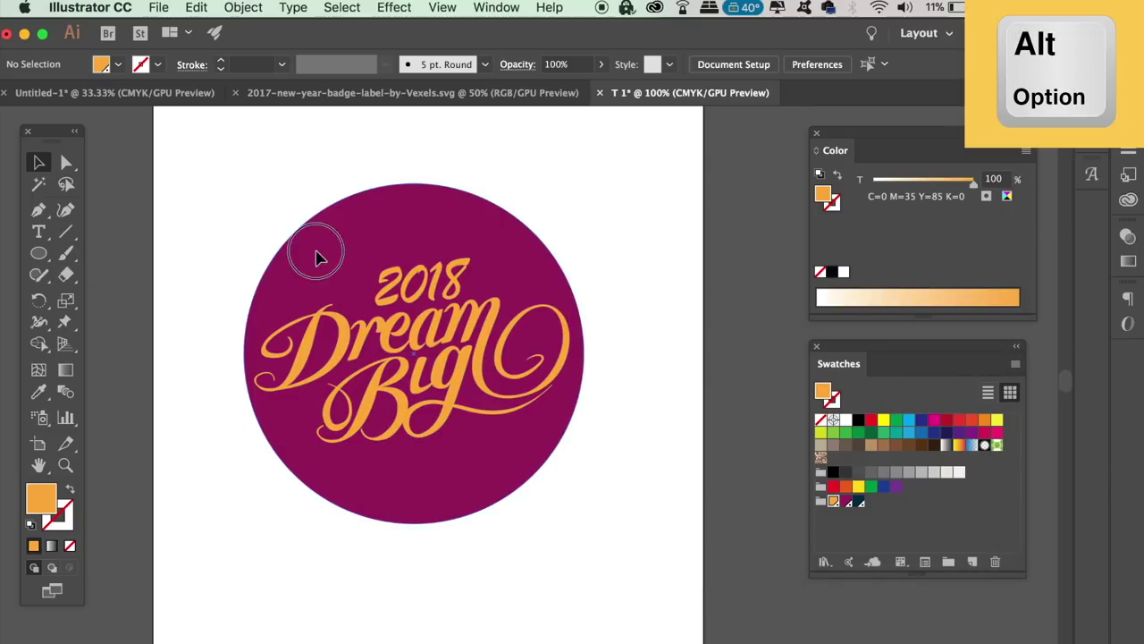
Duplicate the purple circle in place, swap its fill and stroke, and shrink the copy around its centre
left_click_drag(322, 258, 342, 272)
left_click_drag(548, 439, 529, 422)
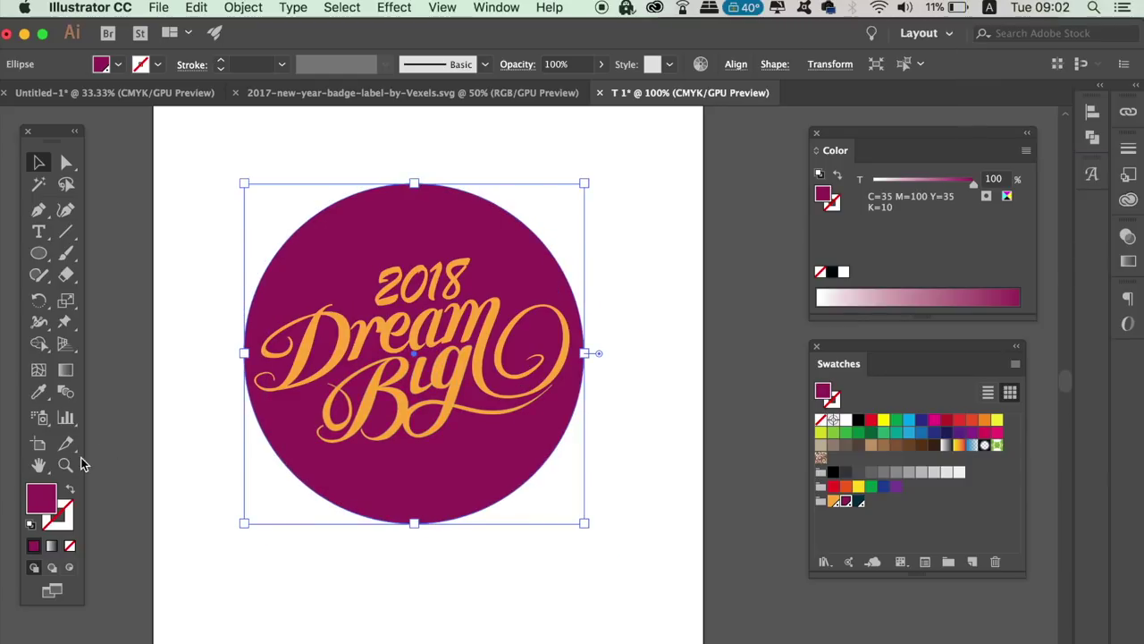
left_click(69, 491)
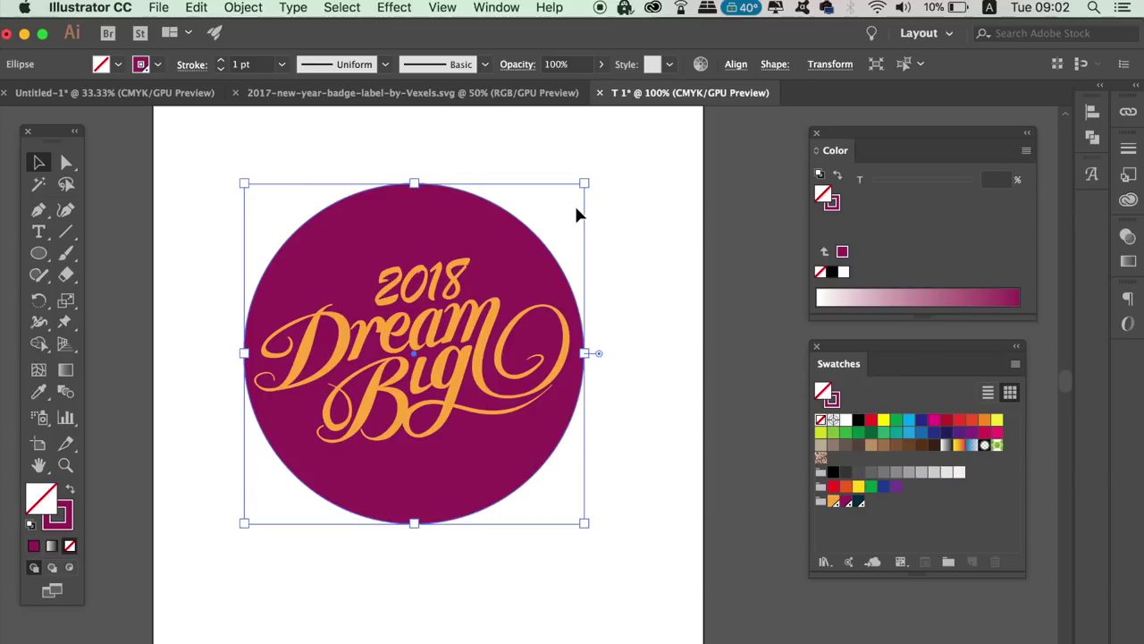
left_click(834, 502)
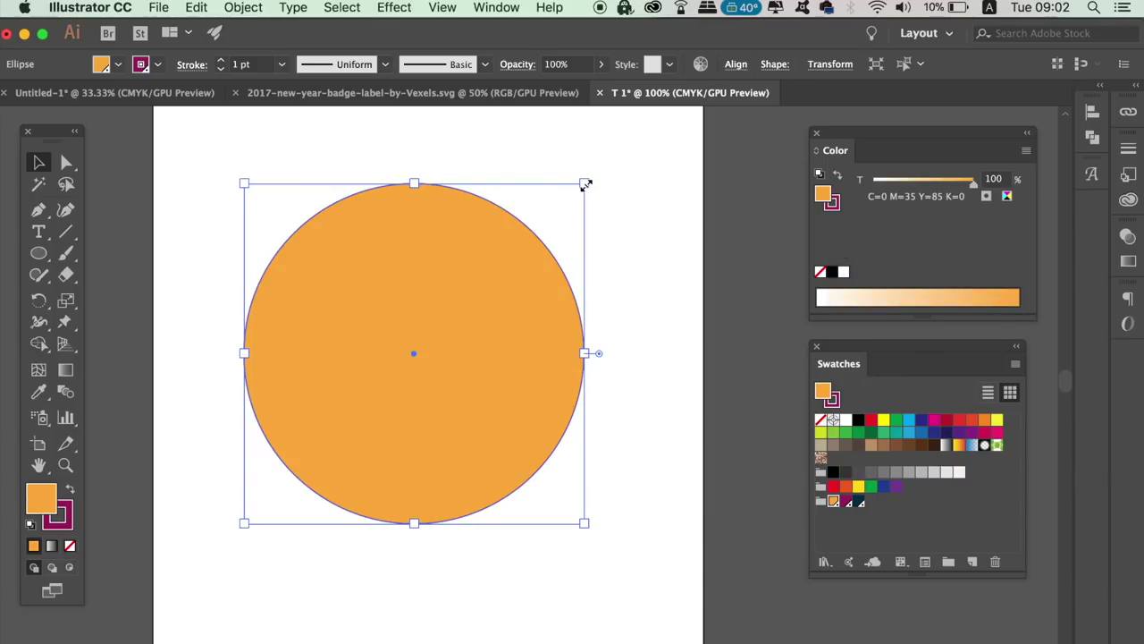
left_click_drag(585, 183, 561, 215)
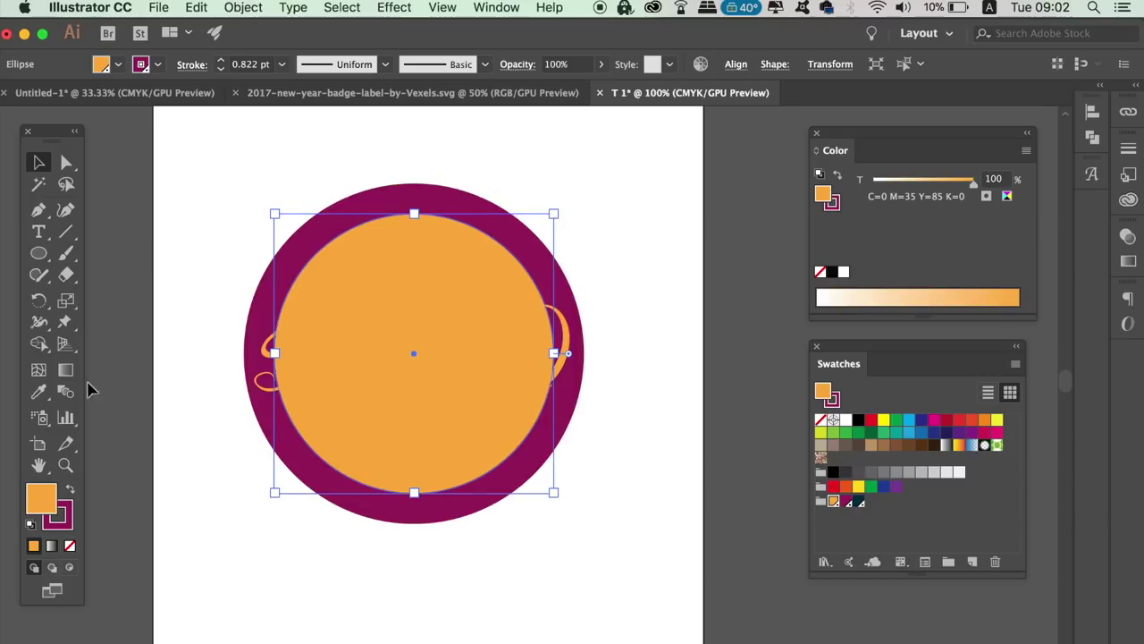
Give the smaller circle no fill and a 9 pt orange stroke
left_click(70, 491)
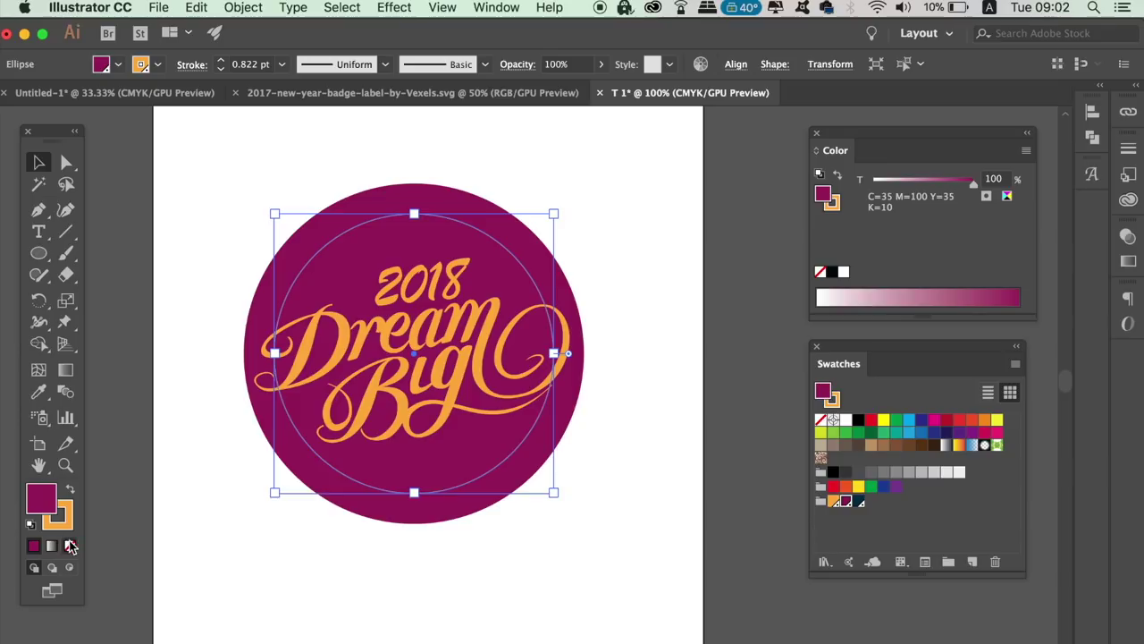
left_click(69, 546)
left_click(221, 60)
left_click(221, 60)
left_click(221, 59)
left_click(221, 60)
left_click(221, 60)
left_click(220, 60)
left_click(221, 60)
left_click(221, 60)
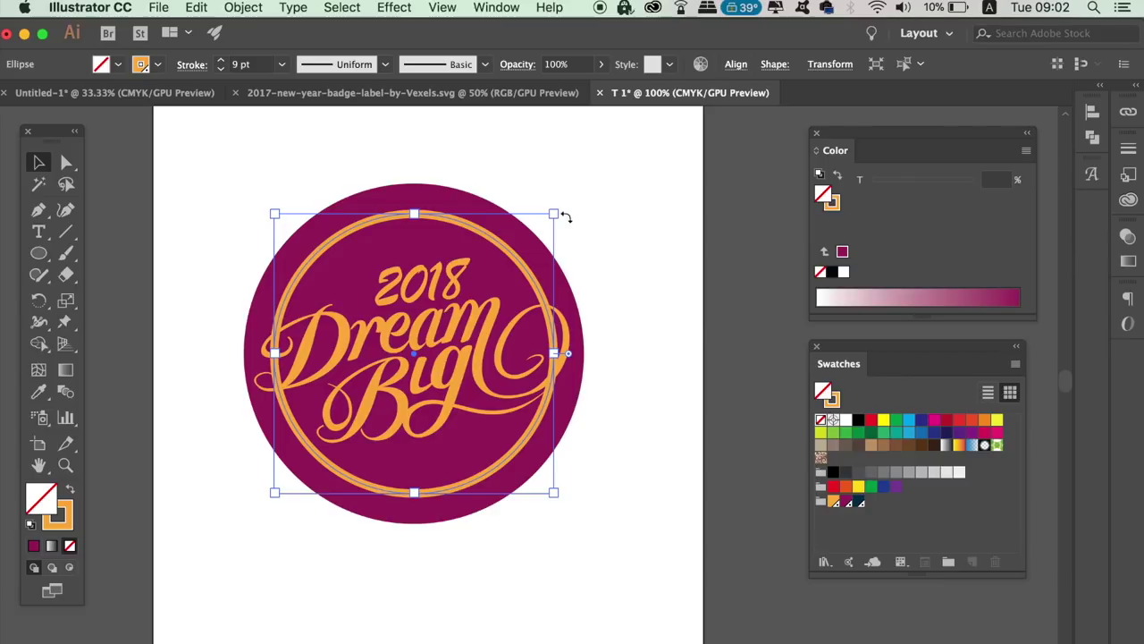
left_click(662, 286)
left_click(503, 253)
Cut the orange ring with the Scissors tool where the D and the right loop cross it
key("c")
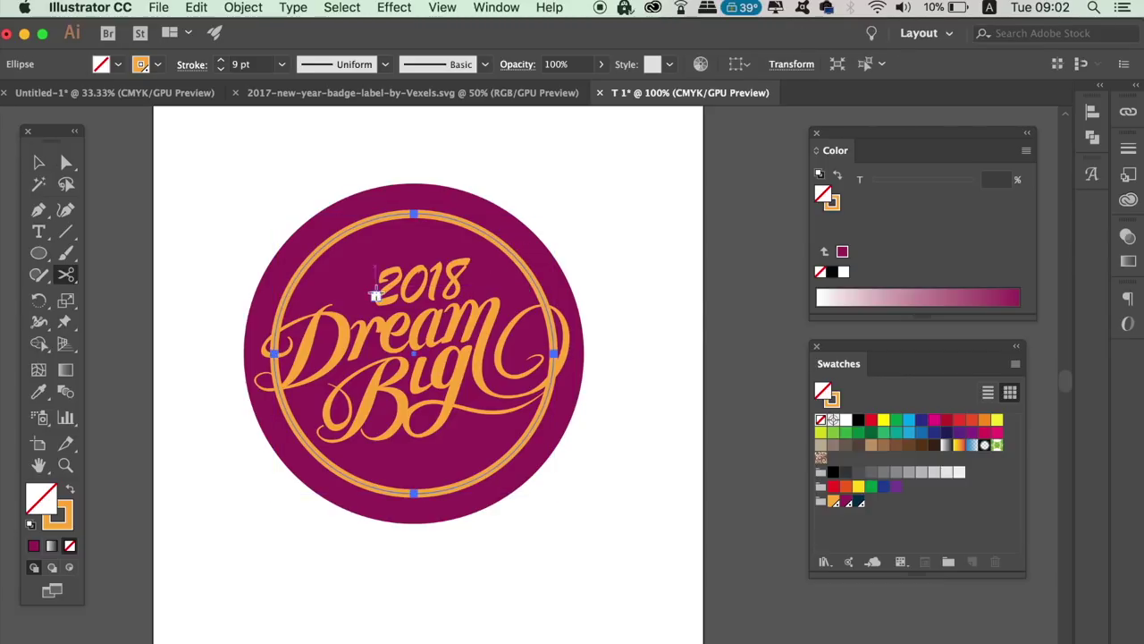
left_click(279, 310)
left_click(540, 292)
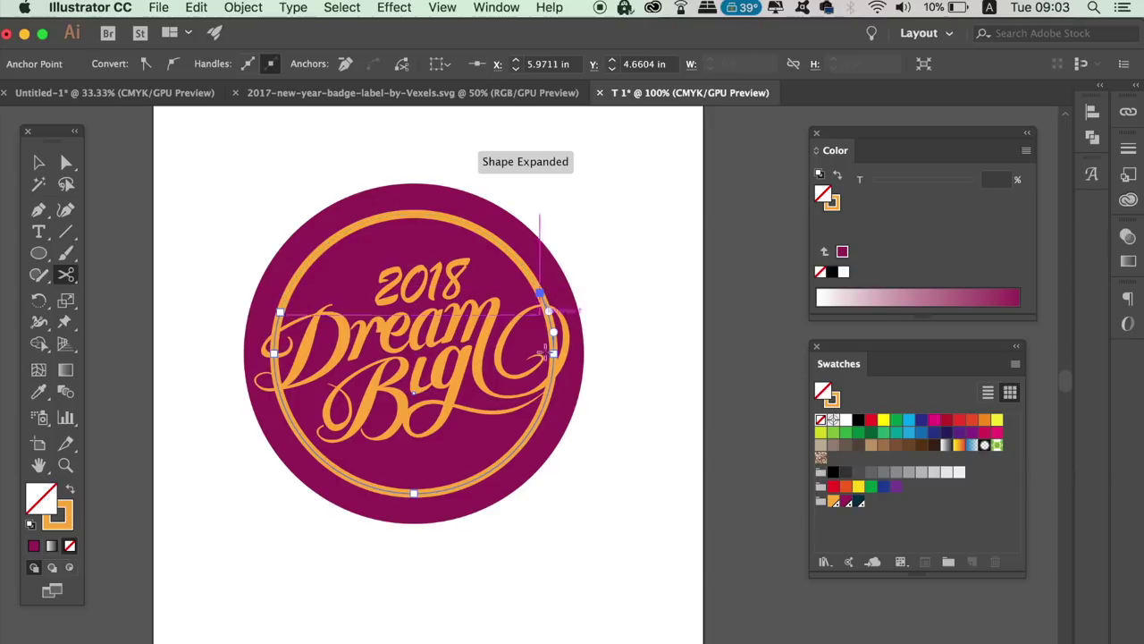
left_click(542, 411)
Delete the small left and right ring pieces
key("v")
left_click(278, 333)
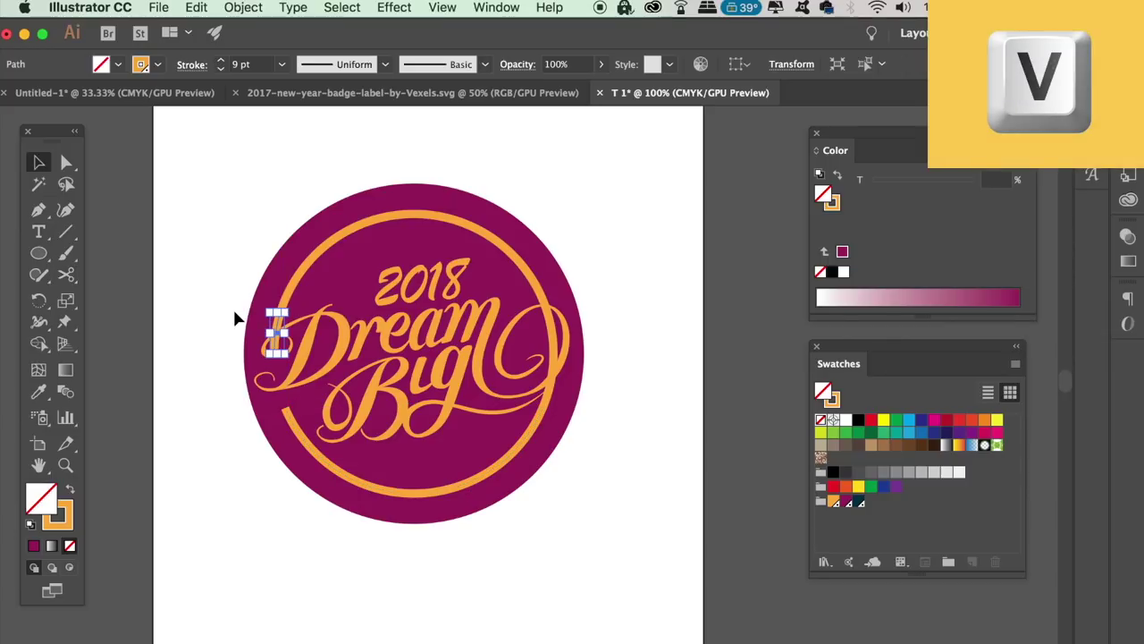
key("Delete")
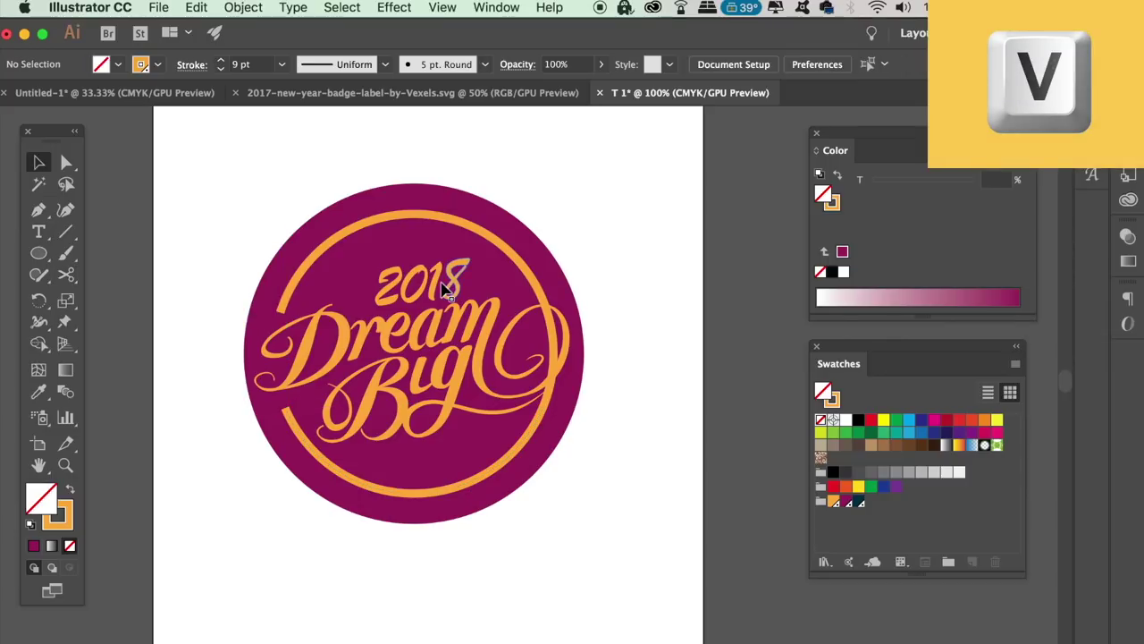
left_click(550, 323)
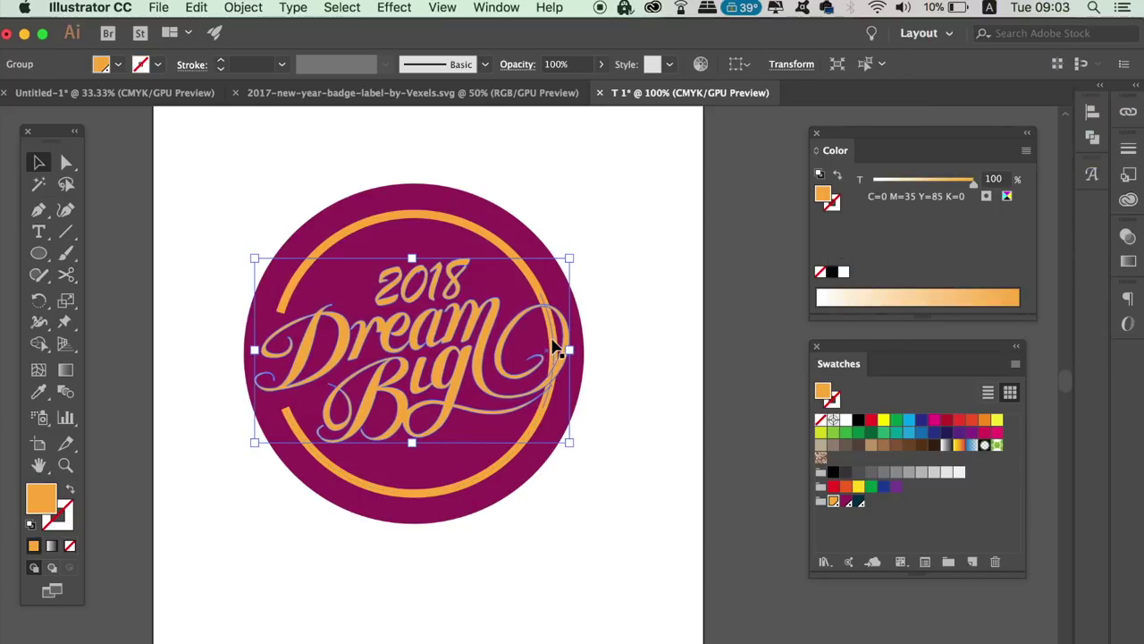
left_click(555, 349)
key("Delete")
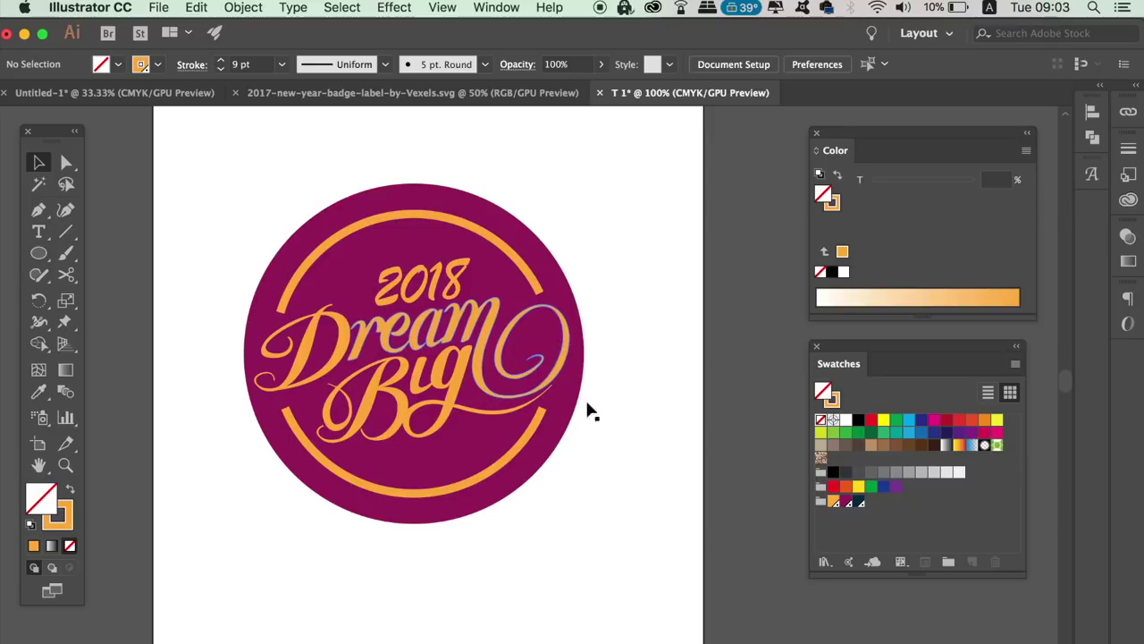
Thin the top and bottom ring arcs to a 6 pt stroke
key("super+minus")
key("super+minus")
key("super+1")
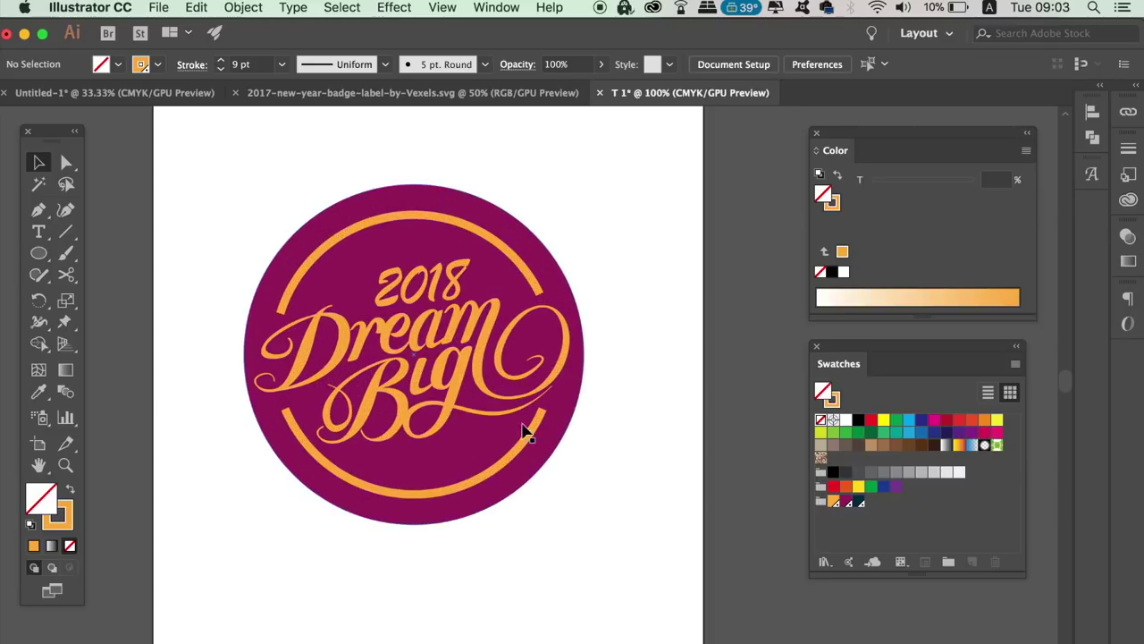
left_click(529, 444)
left_click(511, 268)
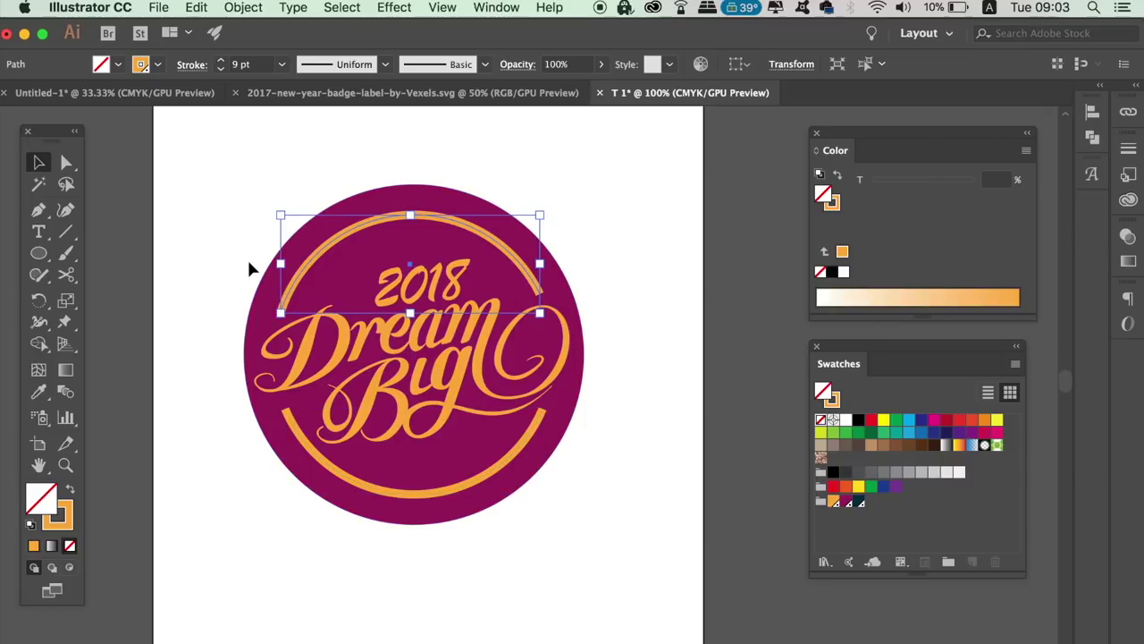
left_click(341, 475, "shift")
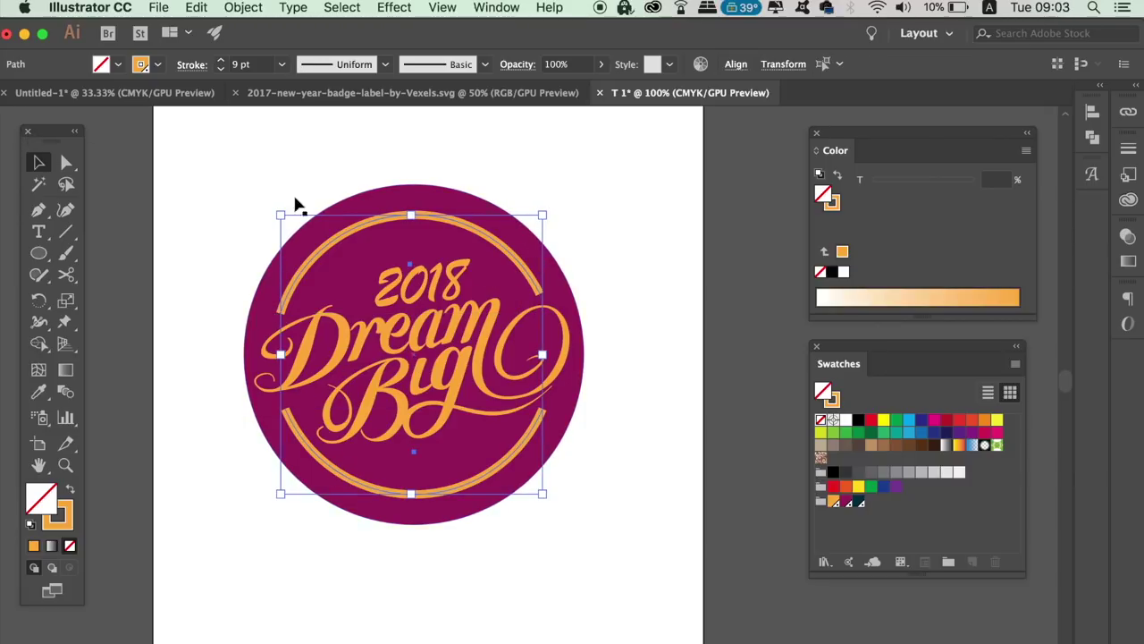
left_click(221, 71)
left_click(221, 70)
left_click(221, 71)
left_click(225, 195)
Enlarge the whole badge to 5.25 in across and nudge it slightly right and down
key("super+minus")
key("super+minus")
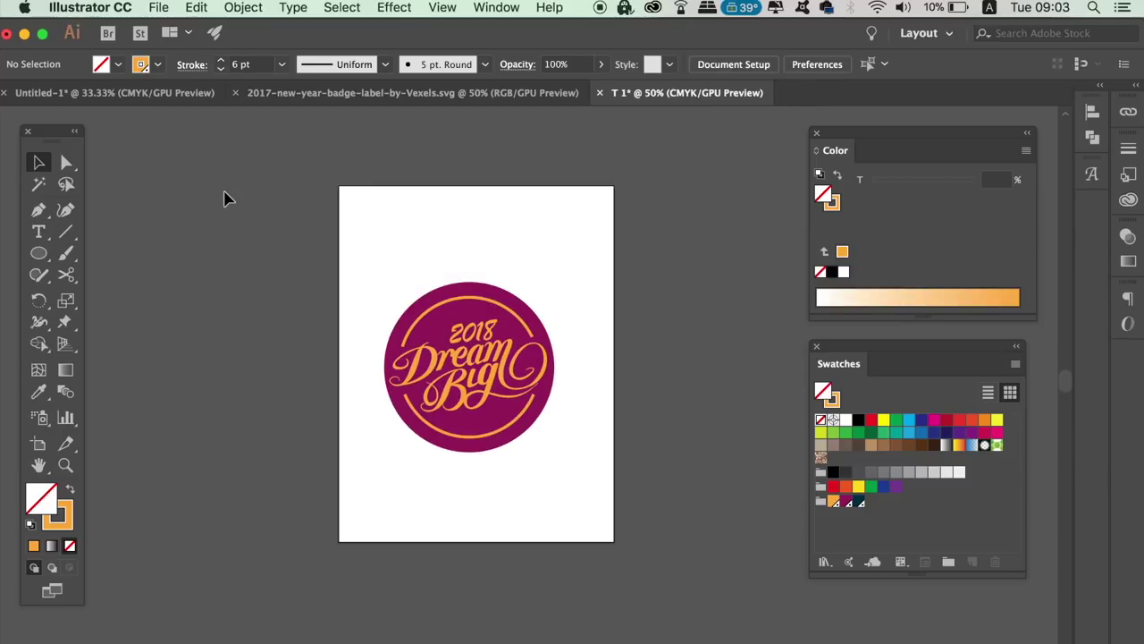
key("super+plus")
key("super+plus")
left_click_drag(408, 224, 468, 473)
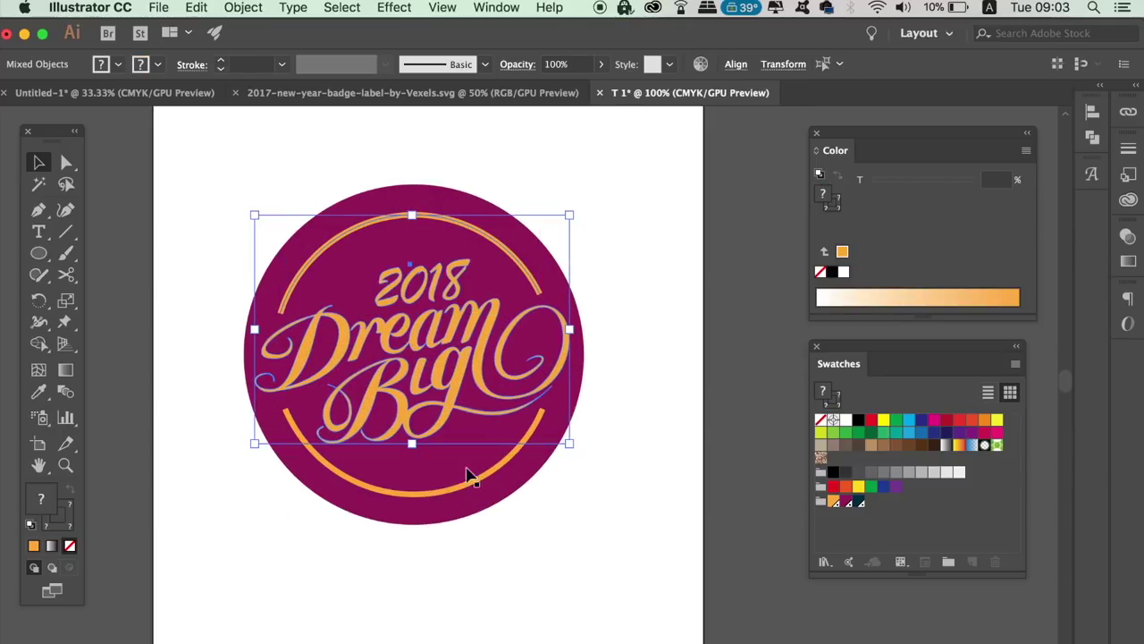
left_click(631, 224)
key("super+minus")
key("super+minus")
left_click_drag(394, 232, 626, 514)
key("super+plus")
left_click_drag(651, 254, 680, 340)
left_click_drag(647, 396, 659, 400)
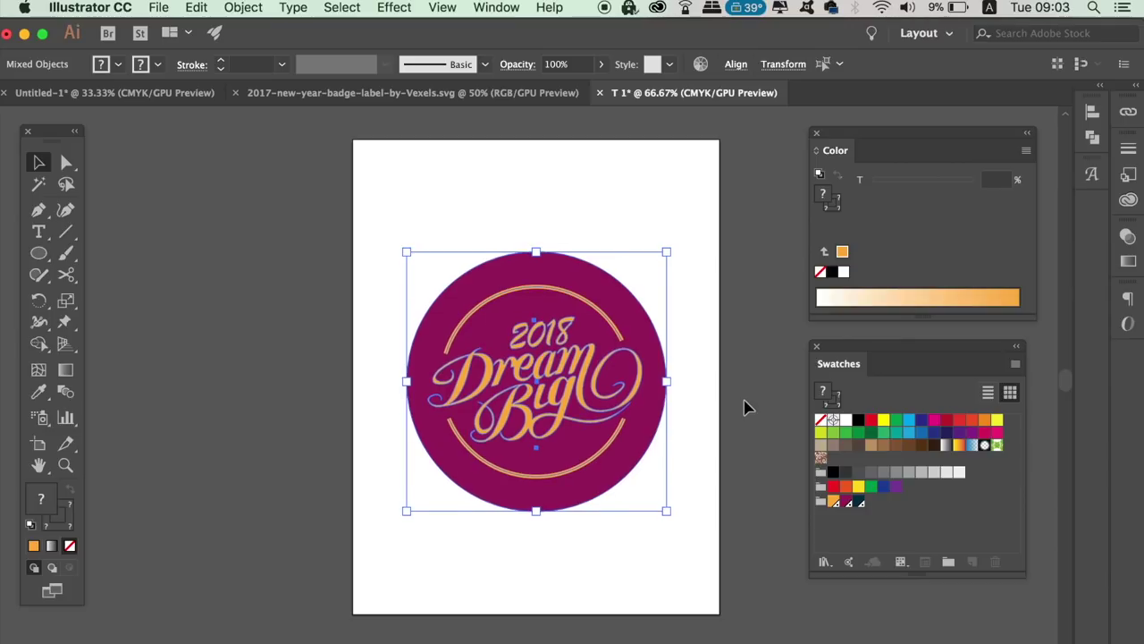
left_click(748, 407)
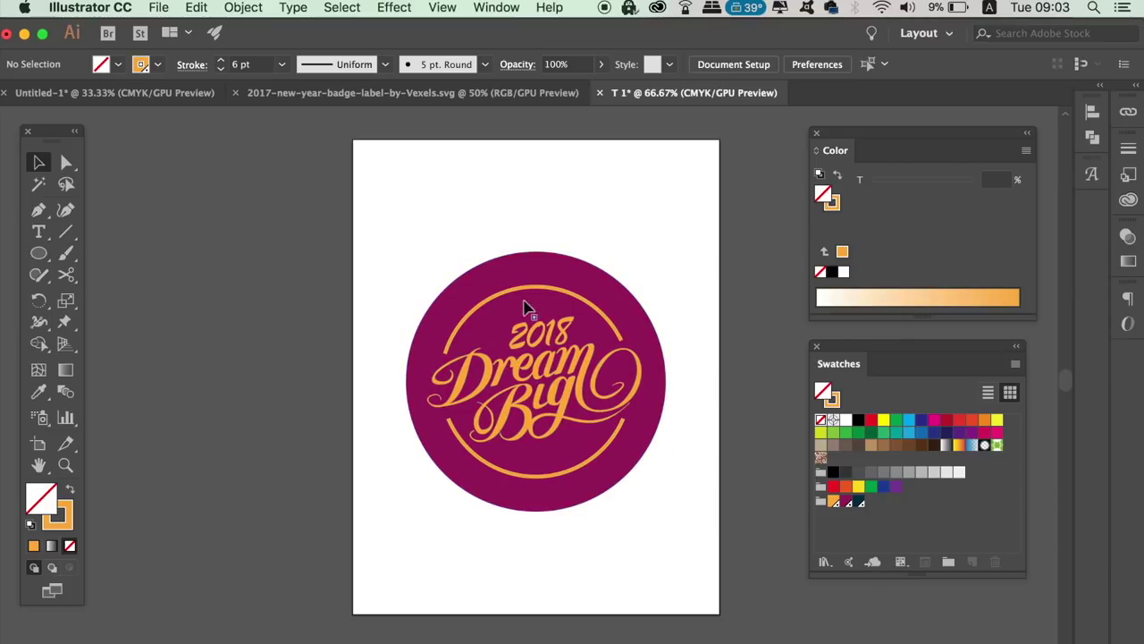
Save the design as T 1.pdf in Adobe PDF format
left_click(159, 8)
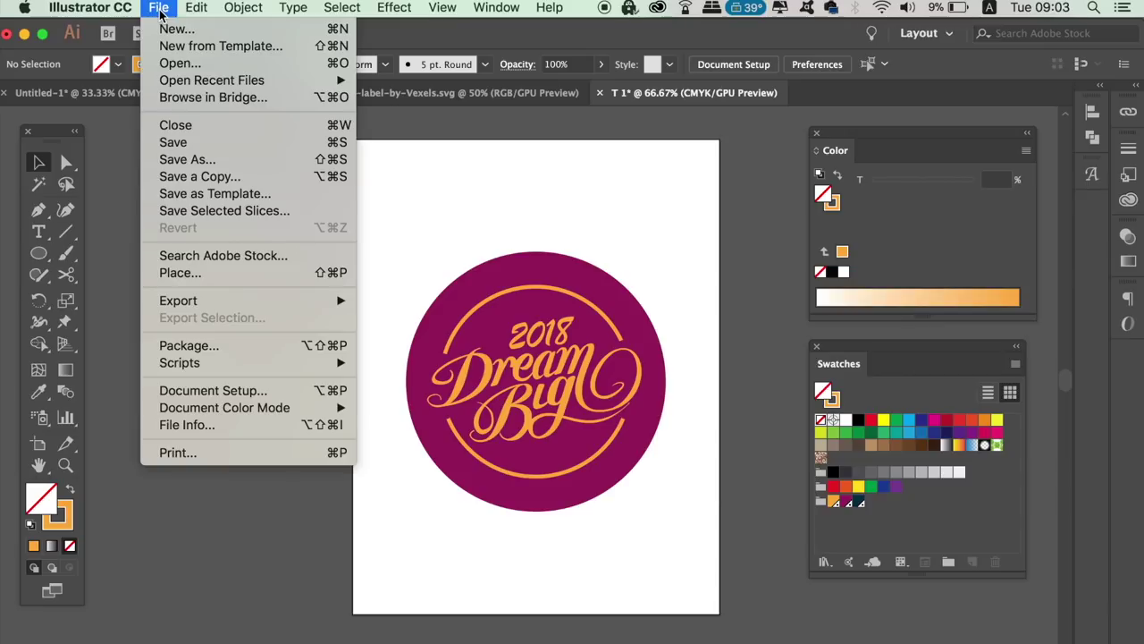
left_click(225, 159)
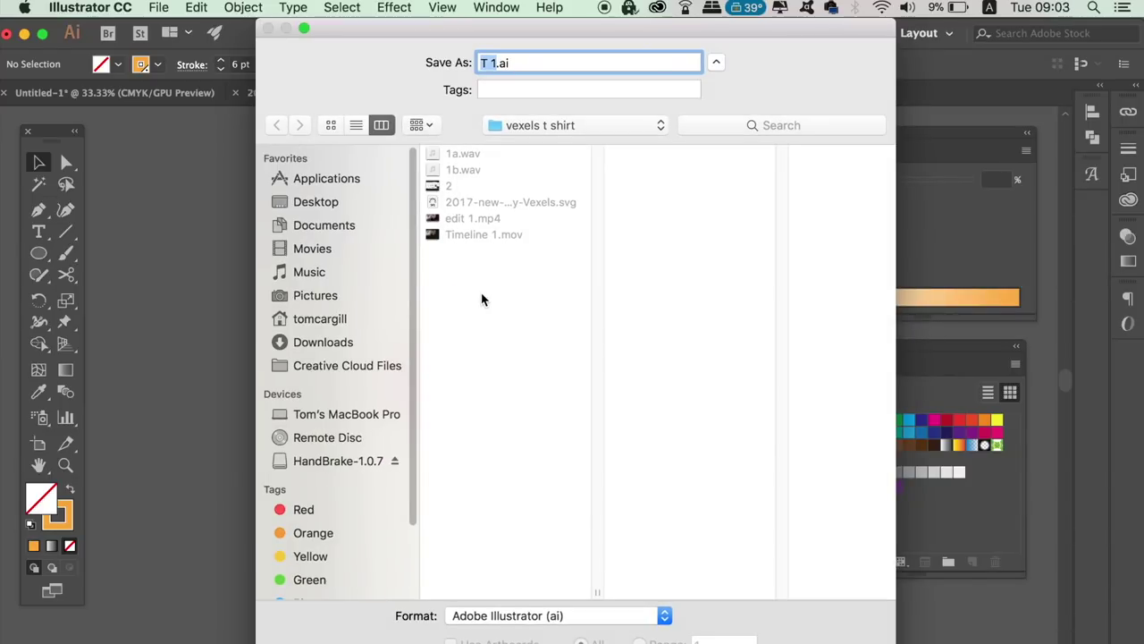
left_click(556, 616)
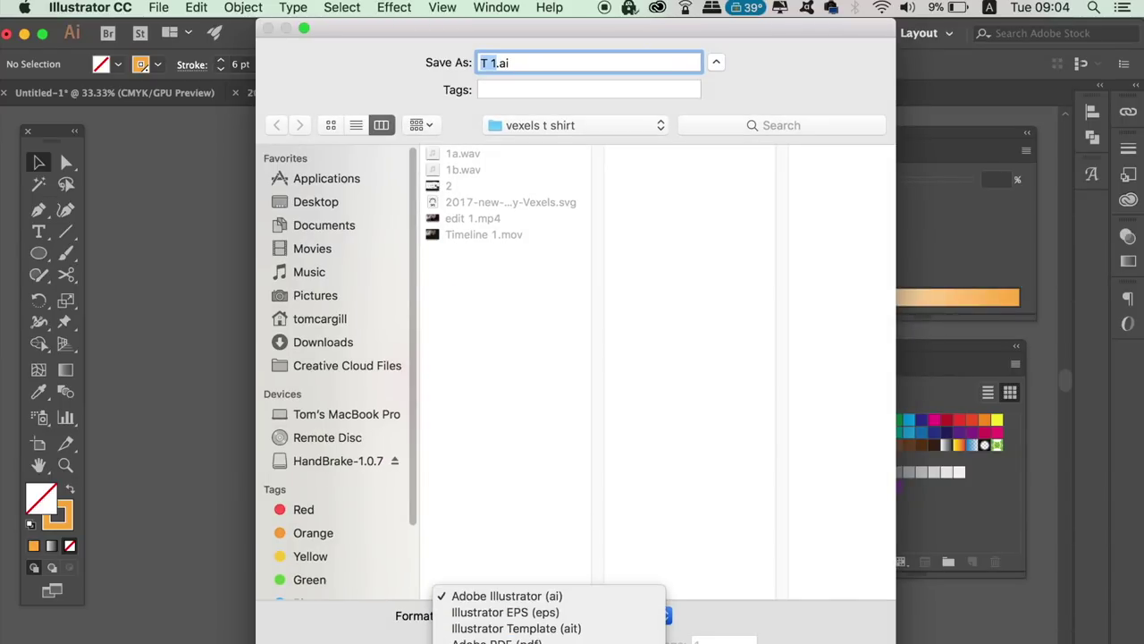
left_click(586, 641)
key("Return")
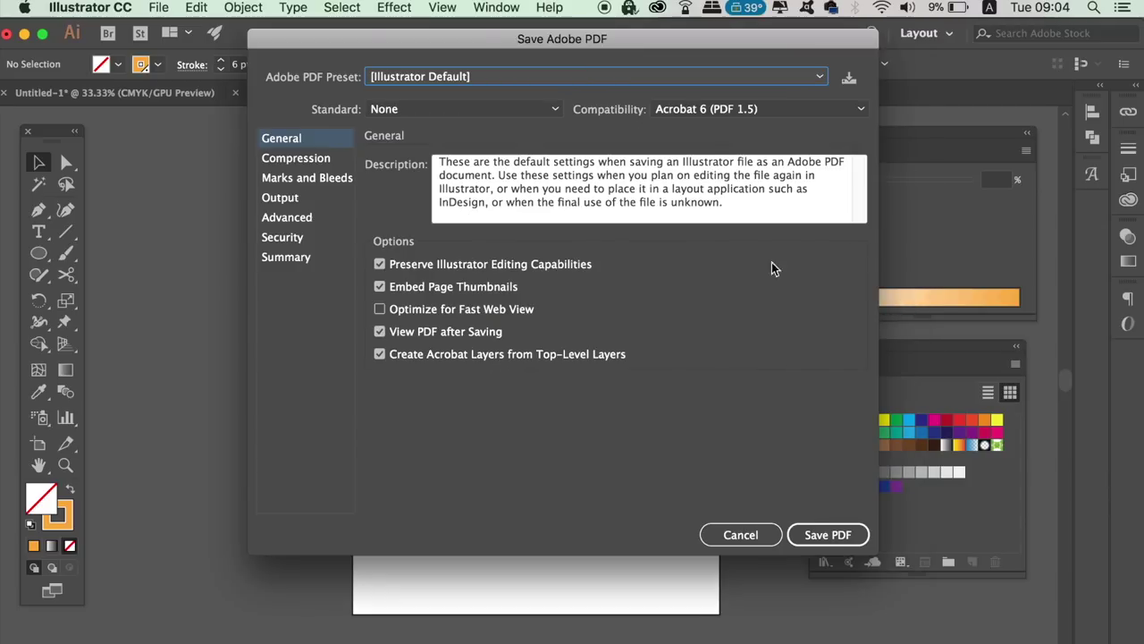
Set PDF compatibility to Acrobat 8 (PDF 1.7), review the option panes, and write the PDF
left_click(723, 114)
left_click(737, 201)
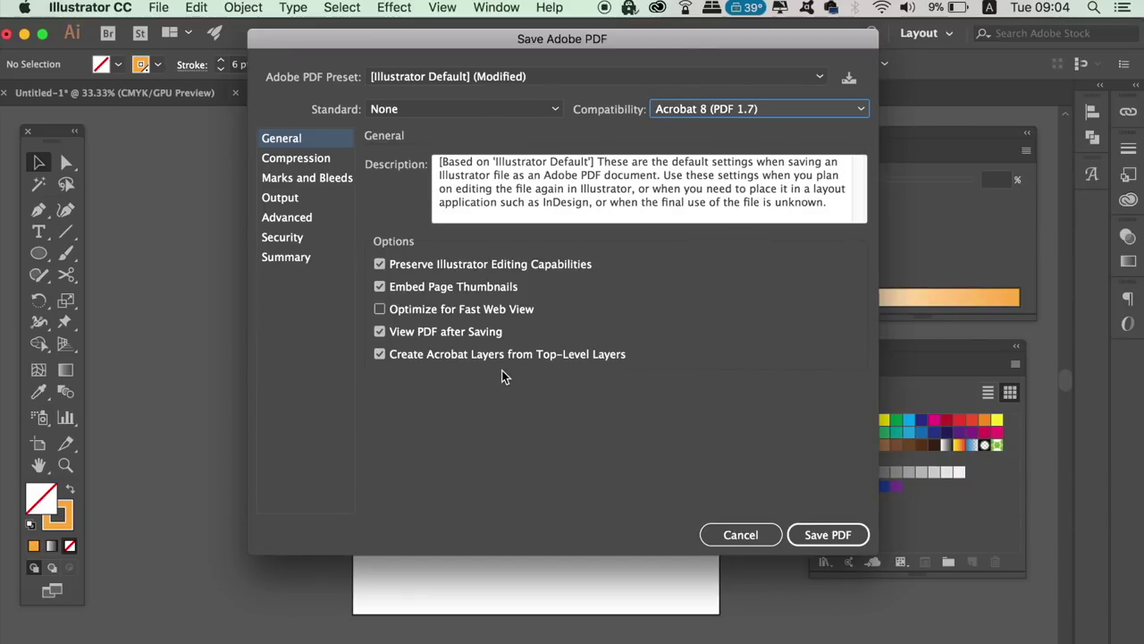
left_click(335, 158)
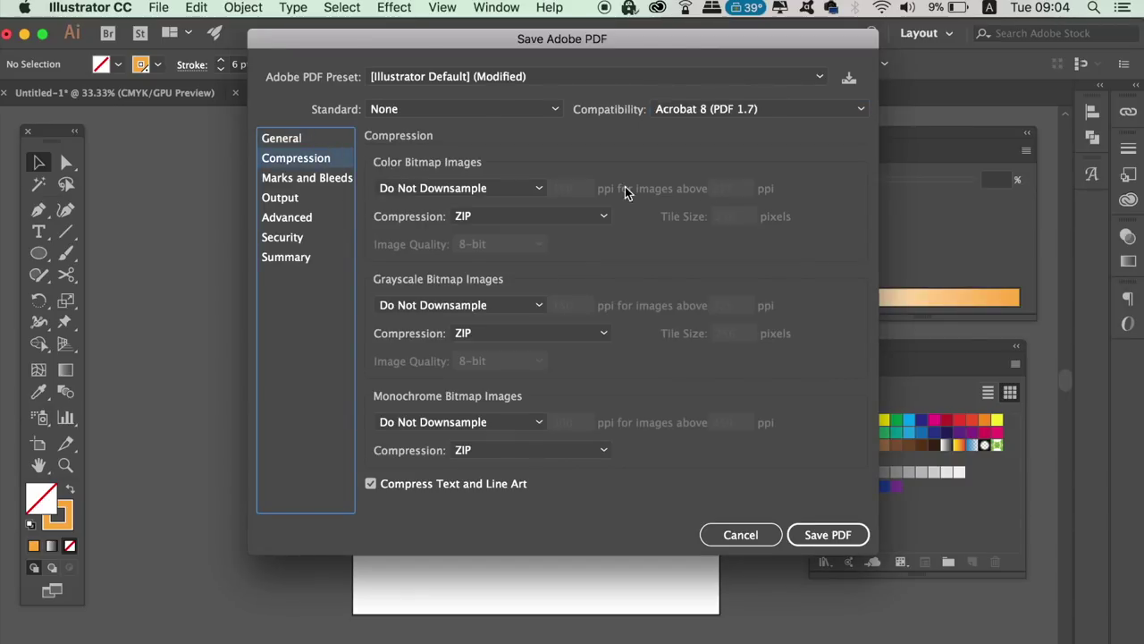
left_click(333, 182)
left_click(311, 197)
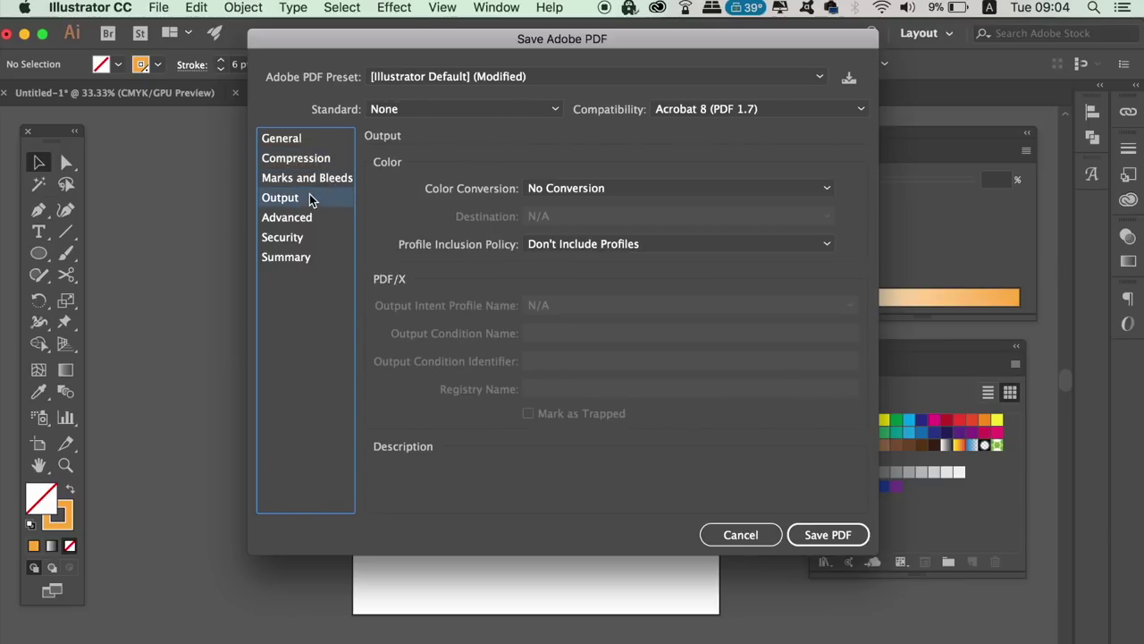
left_click(328, 217)
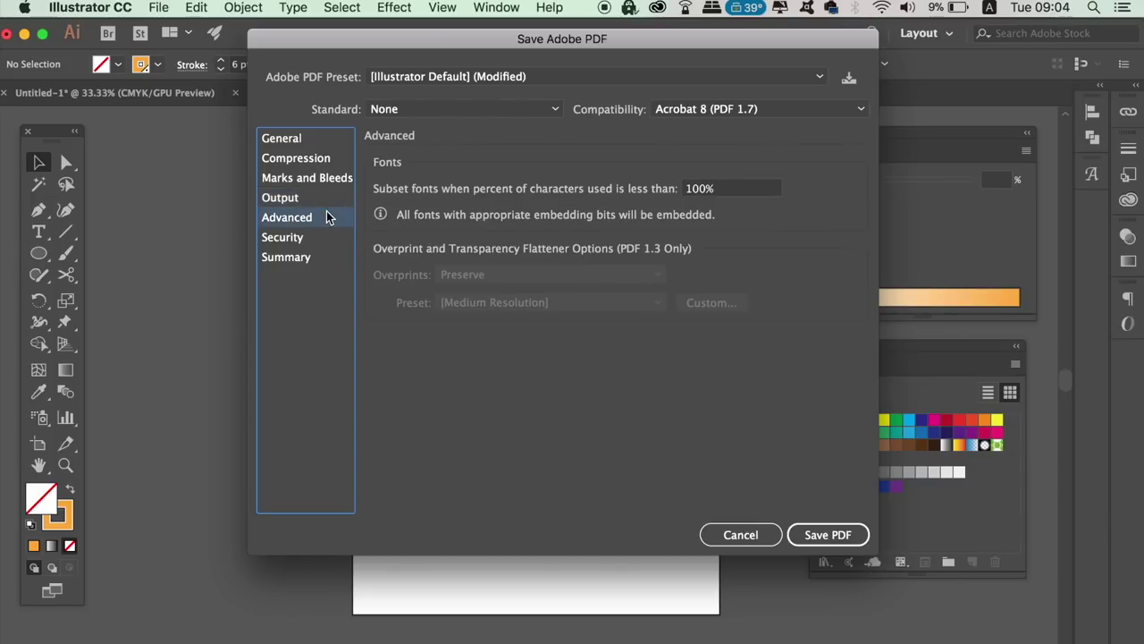
left_click(838, 533)
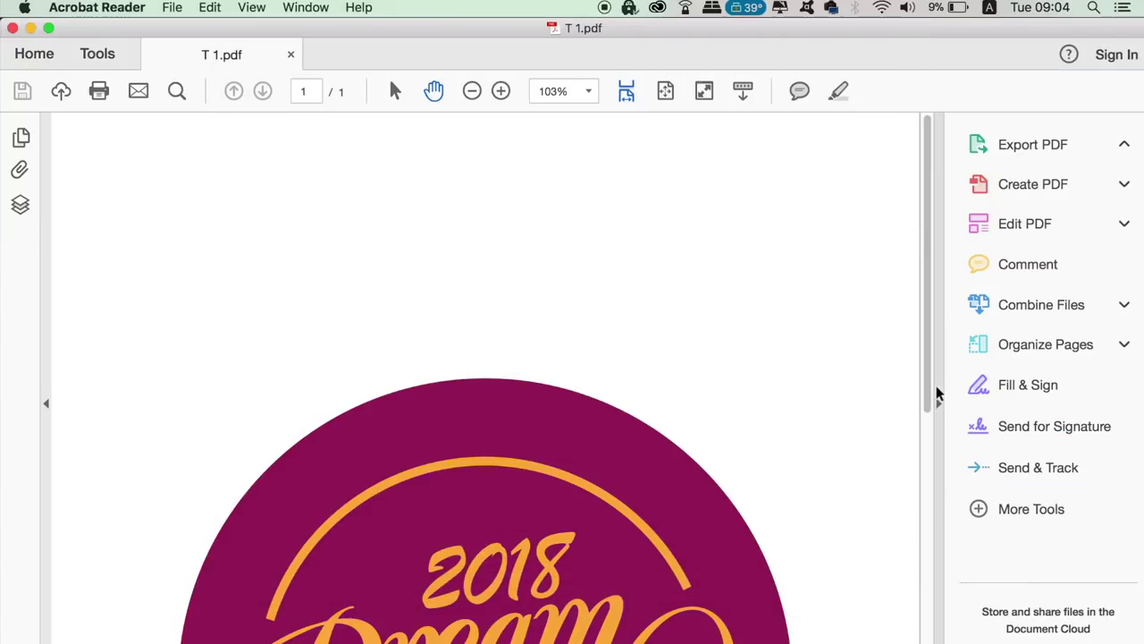
Scroll down in Acrobat Reader to view the full 2018 Dream Big badge in T 1.pdf
left_click_drag(927, 391, 956, 547)
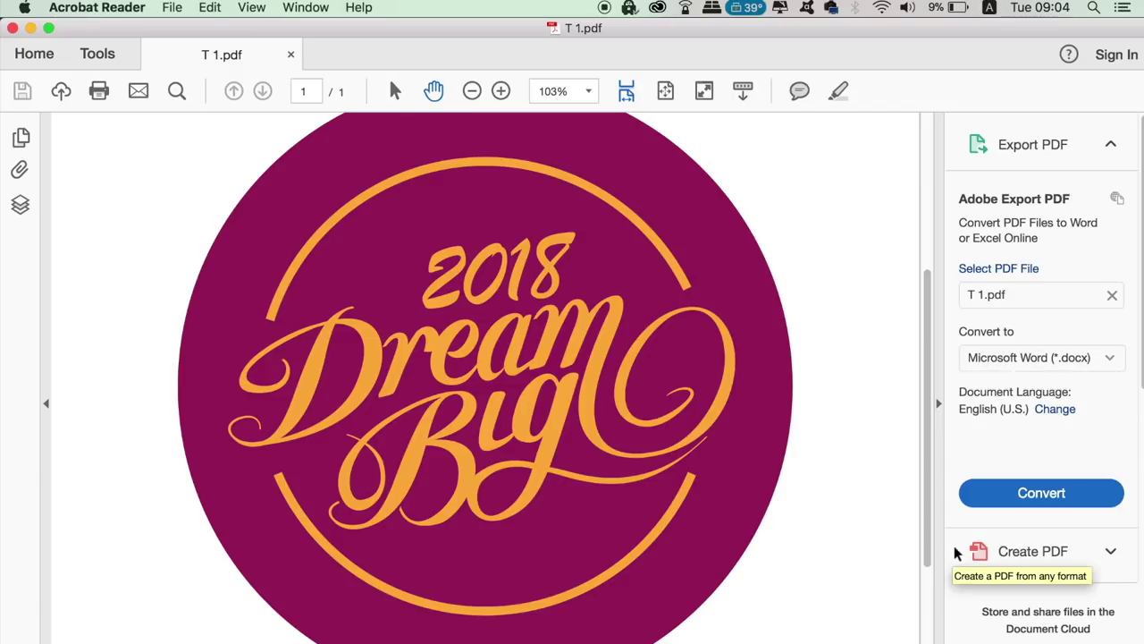